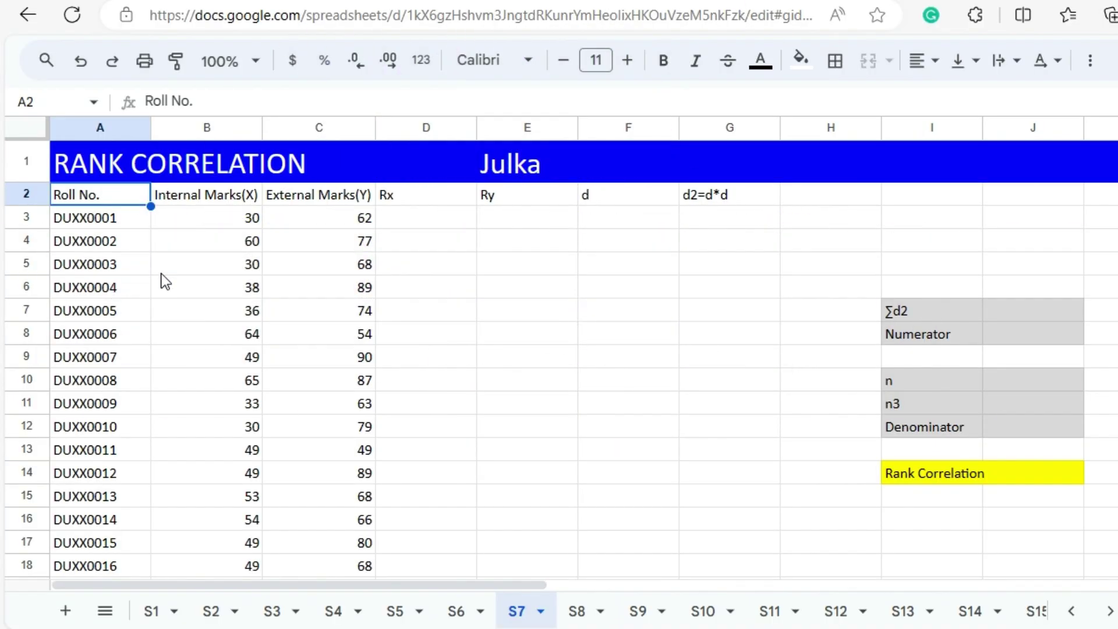
Review the student data, noting the Internal Marks(X) and External Marks(Y) columns.
scroll(162, 273, down, 3)
scroll(162, 273, down, 1)
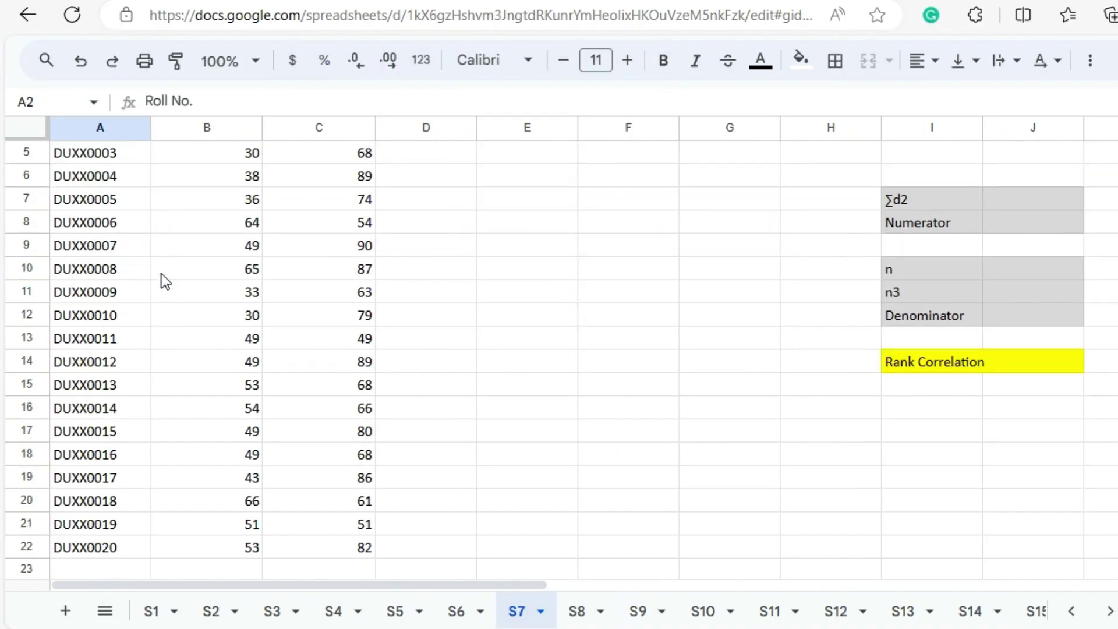
scroll(162, 273, up, 1)
scroll(162, 273, up, 3)
click(216, 195)
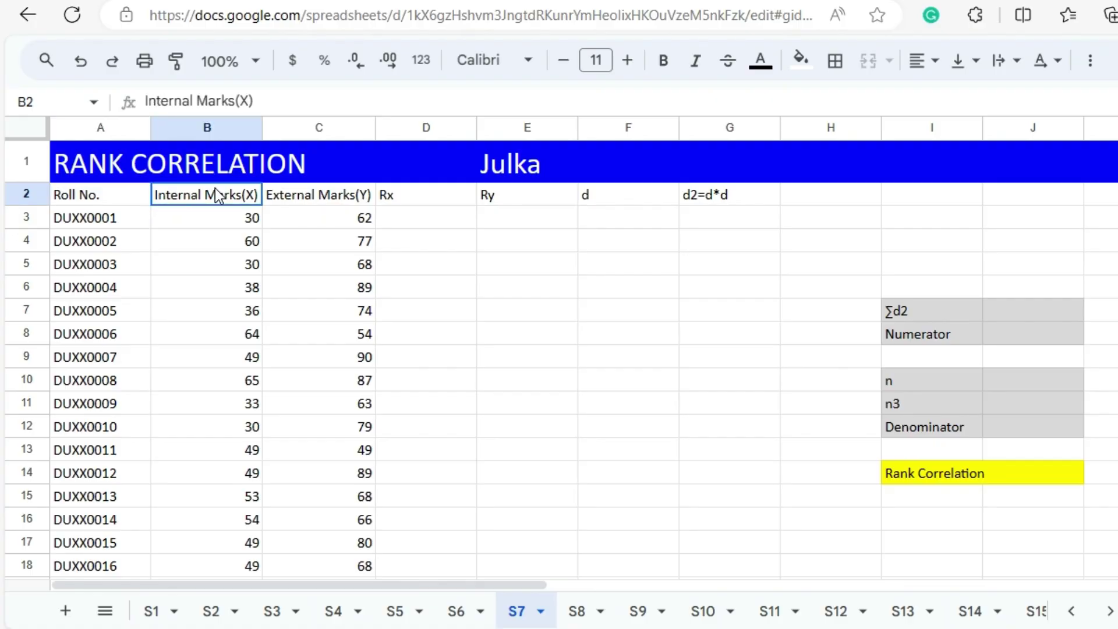
click(330, 196)
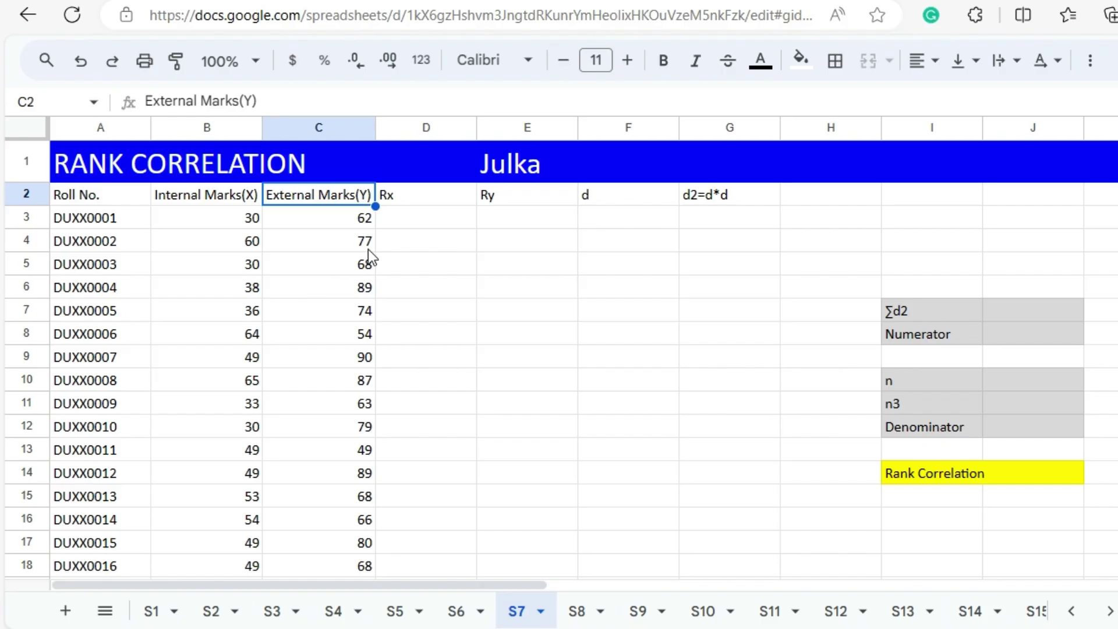
Enter =RANK.EQ(B3,$B$3:$B$22) in D3 to rank the first internal mark.
click(408, 227)
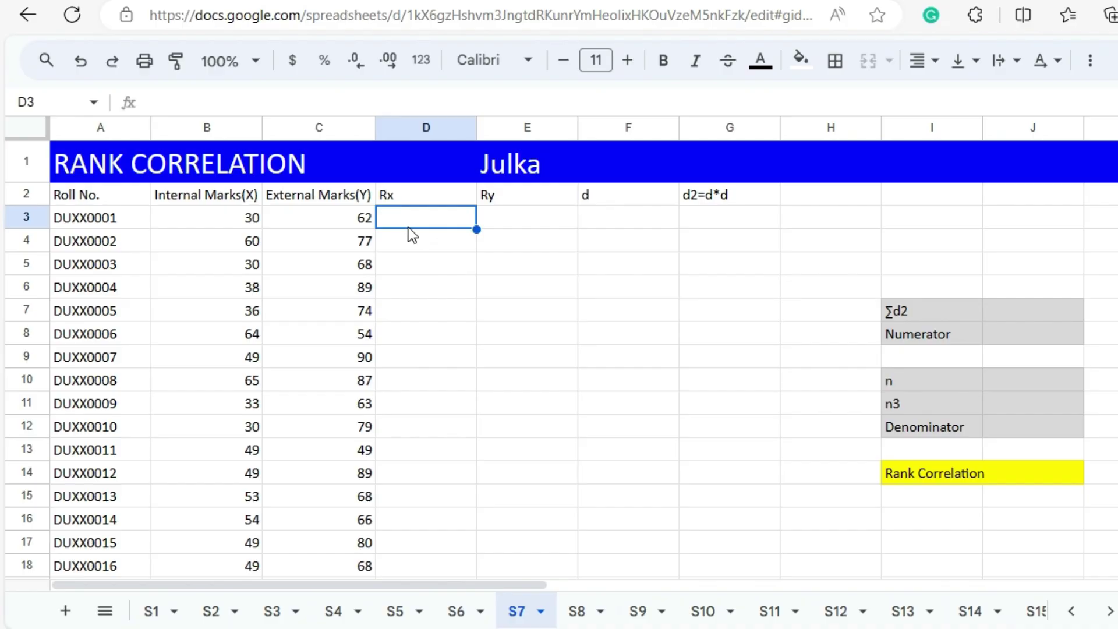
text(=)
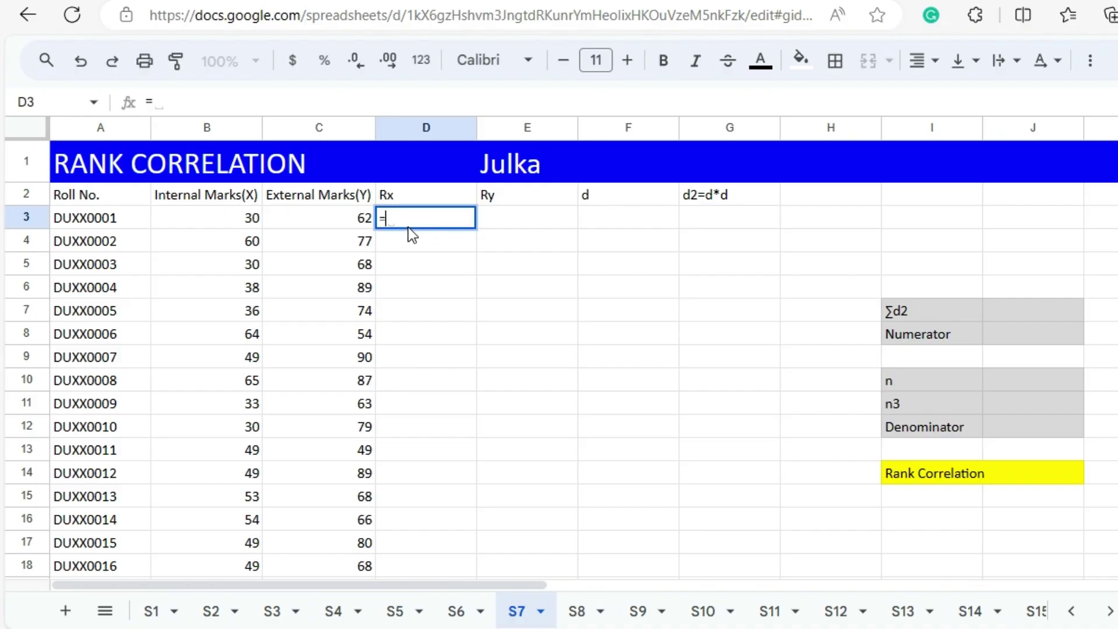
text(RA)
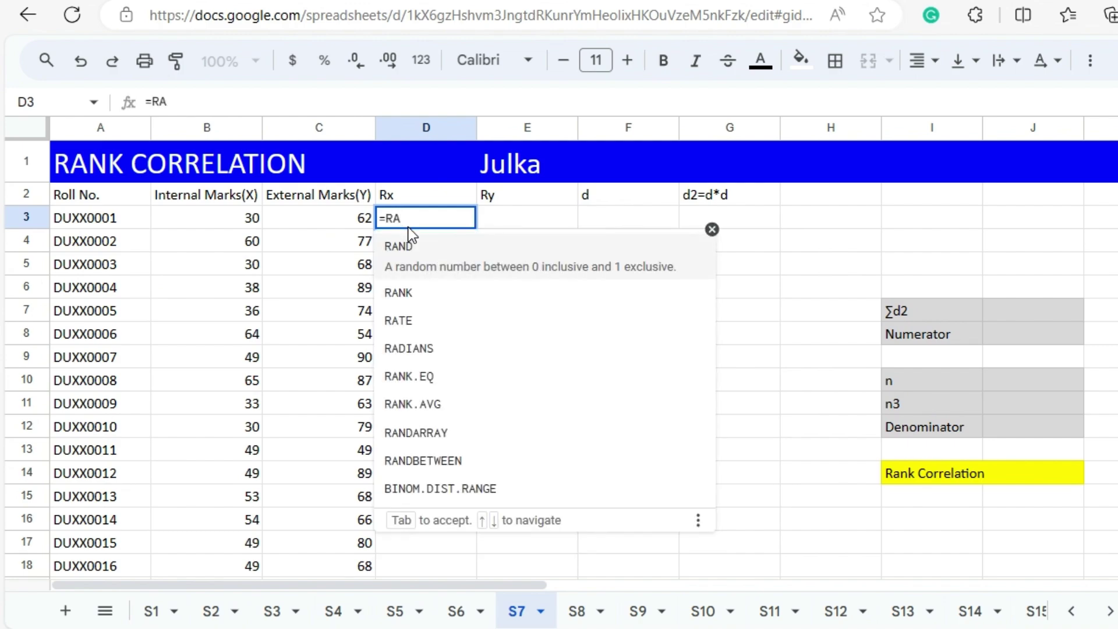
text(N)
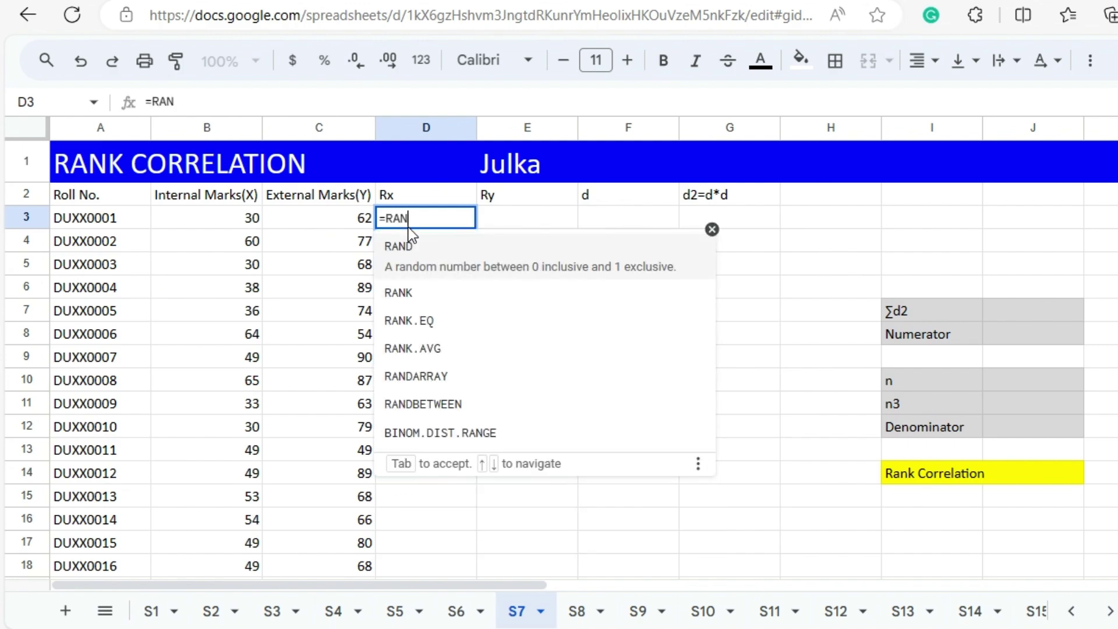
click(417, 314)
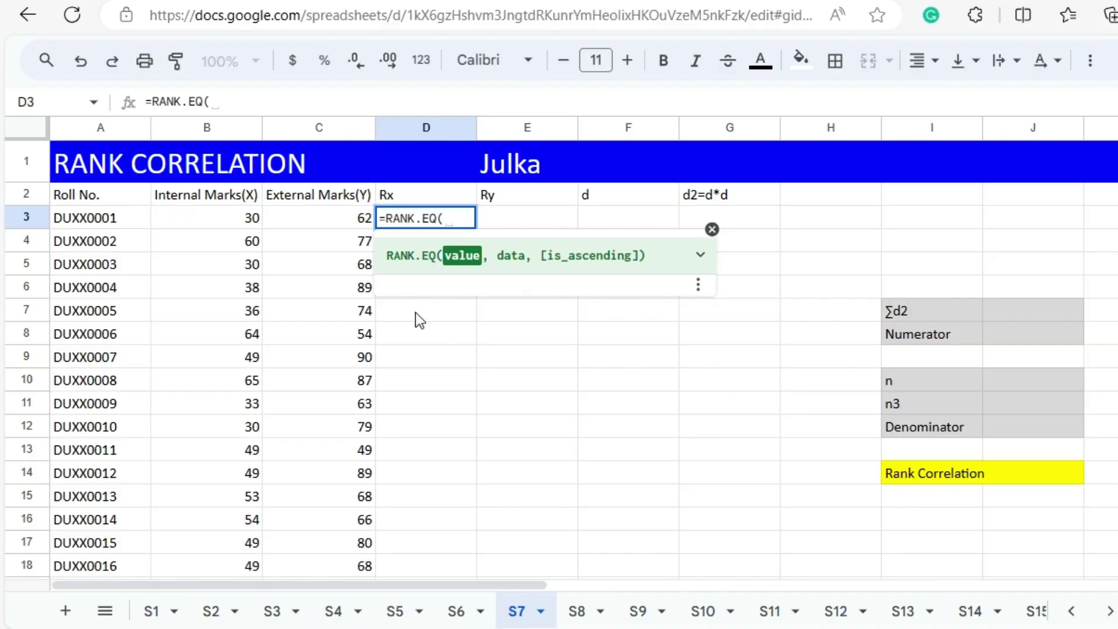
click(235, 221)
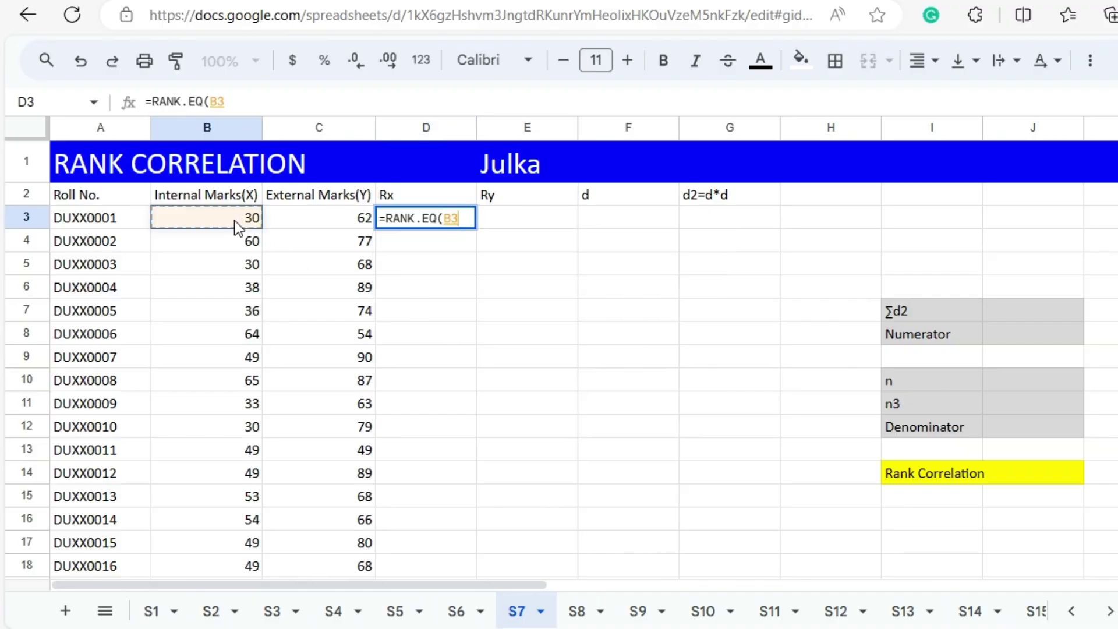
text(,)
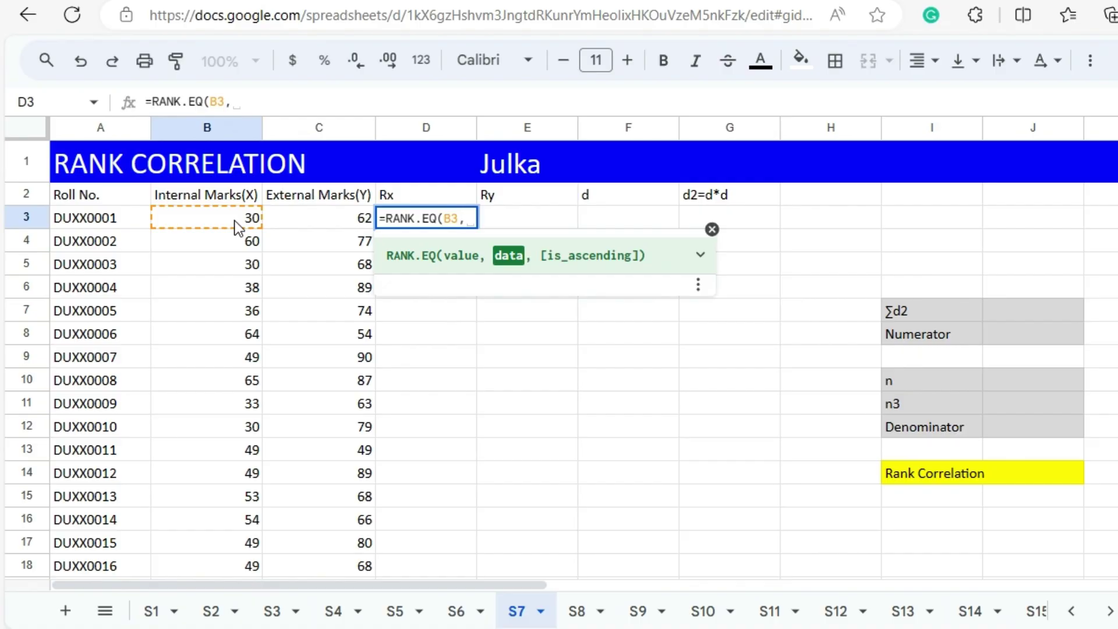
click(235, 221)
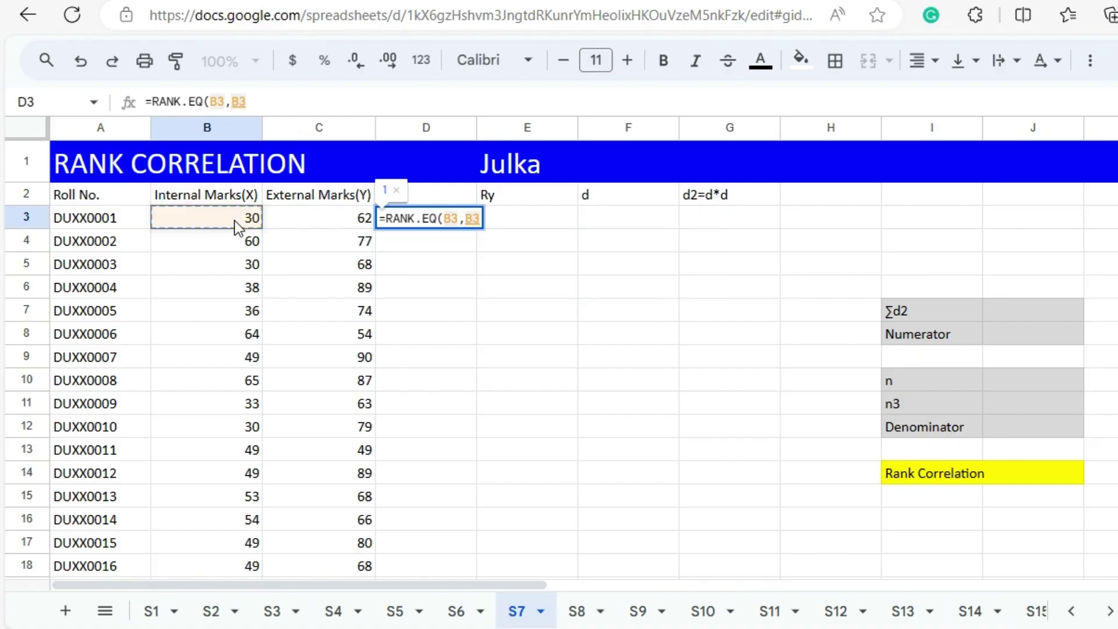
key(ctrl+shift+Down)
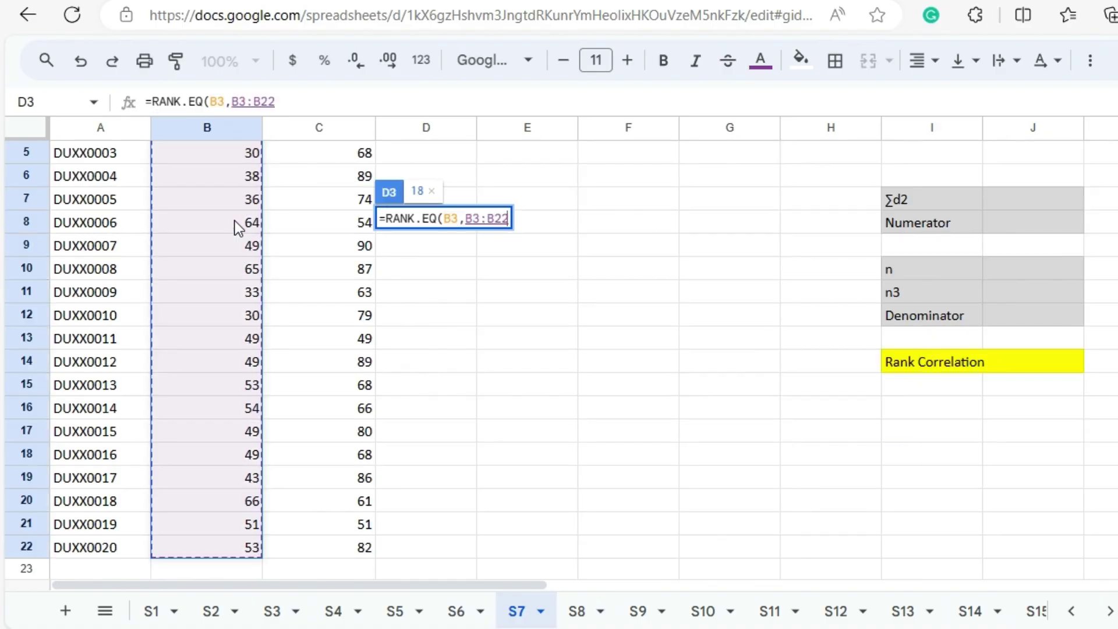
scroll(235, 222, up, 2)
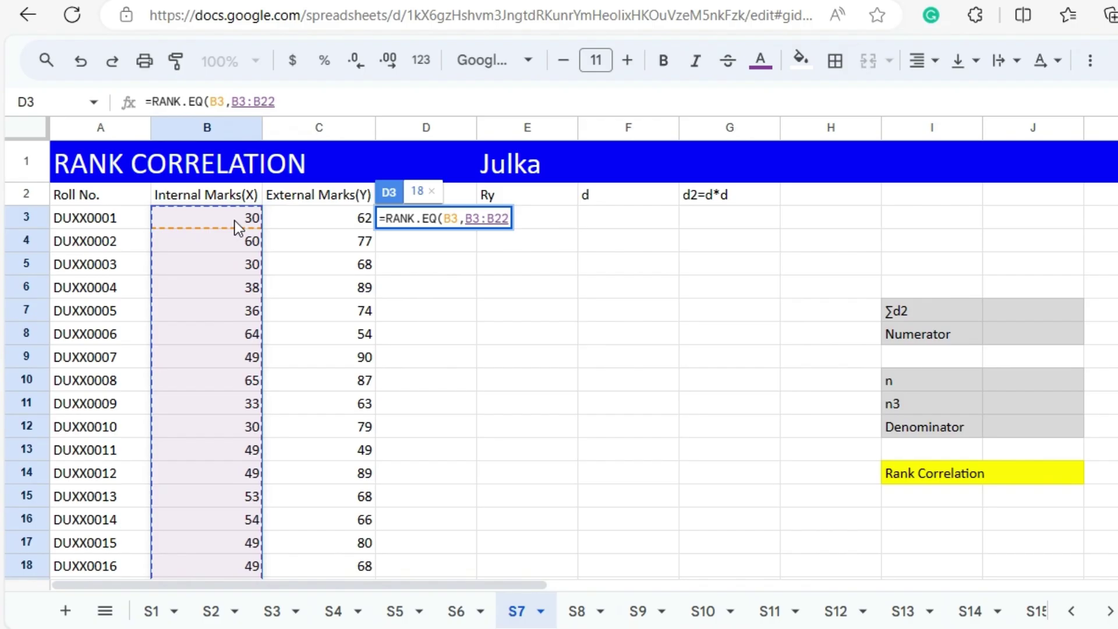
click(476, 218)
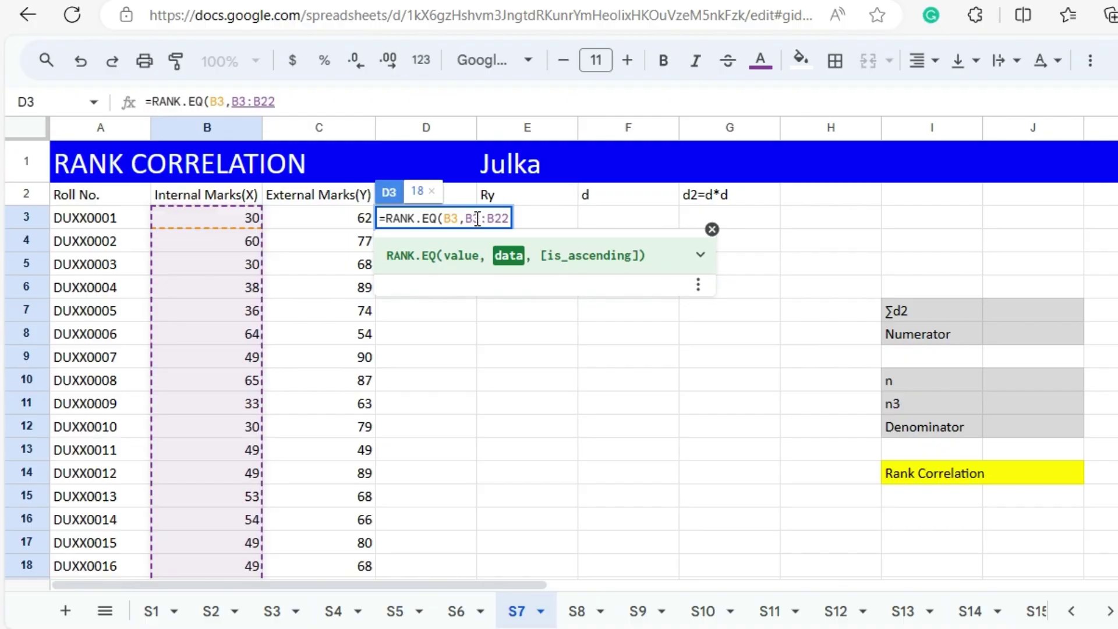
key(F4)
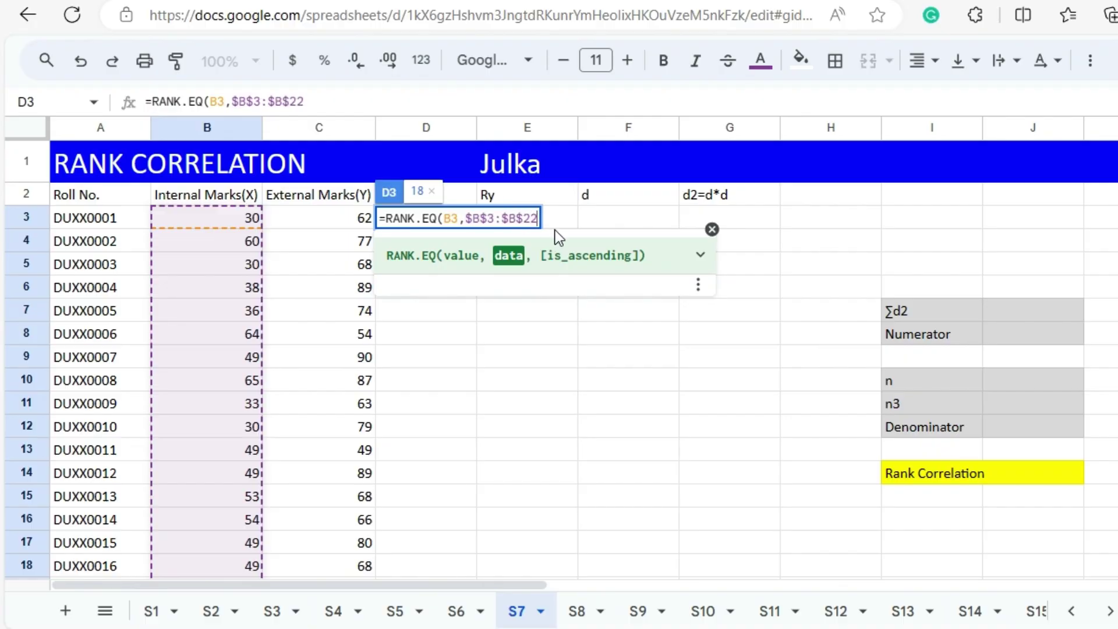
text())
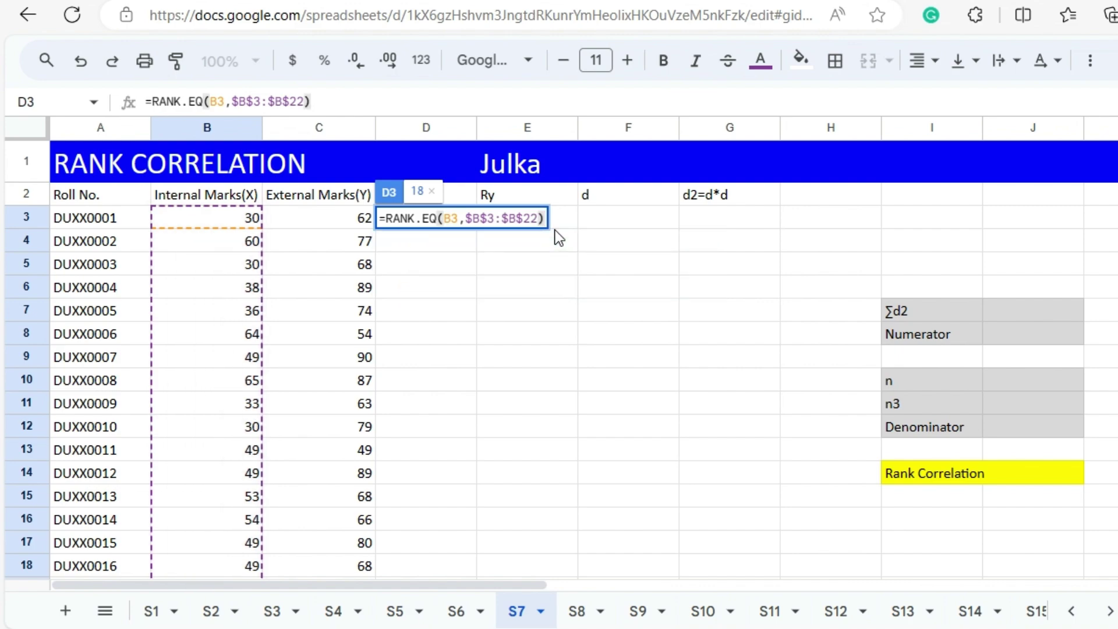
key(Return)
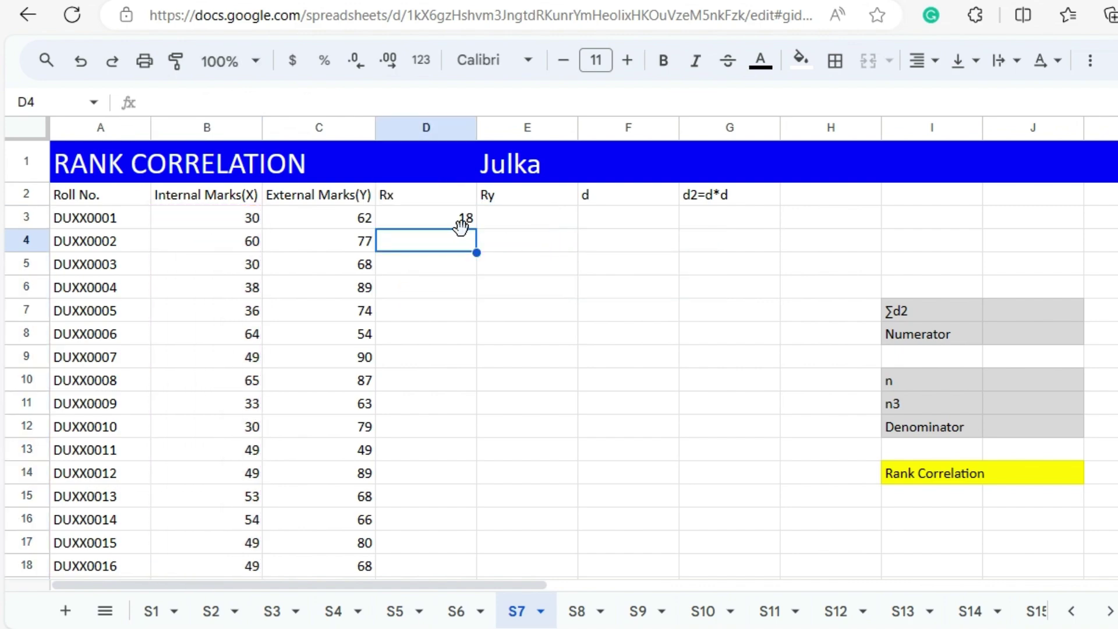
Copy the Rx rank formula down D3:D22 for all twenty students.
click(453, 222)
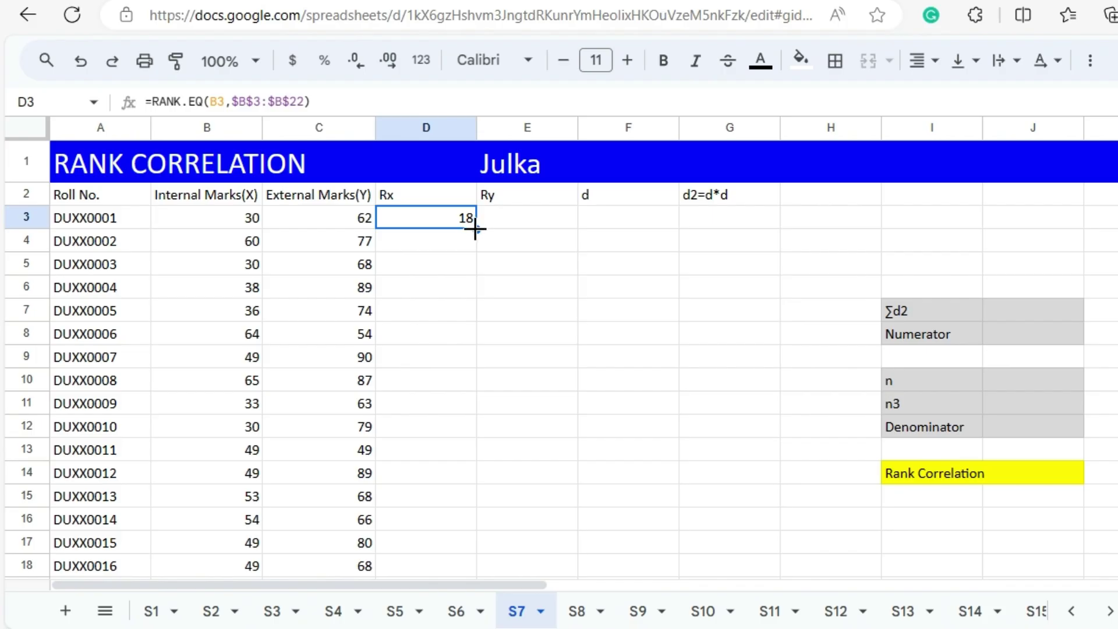
double_click(475, 229)
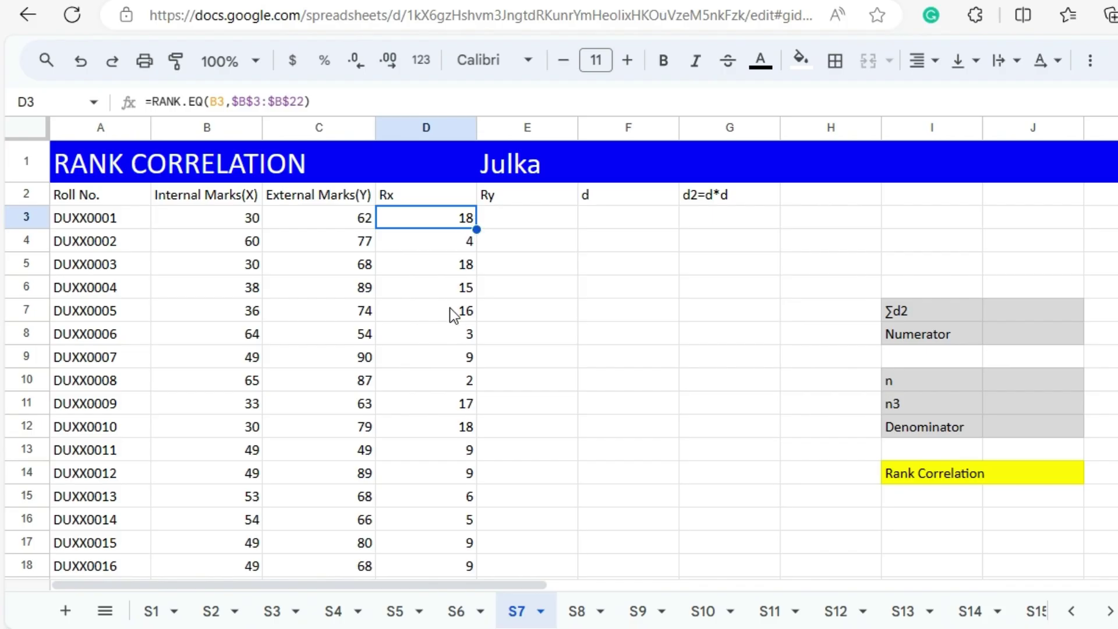
scroll(449, 309, down, 1)
scroll(454, 315, down, 1)
scroll(454, 315, down, 1)
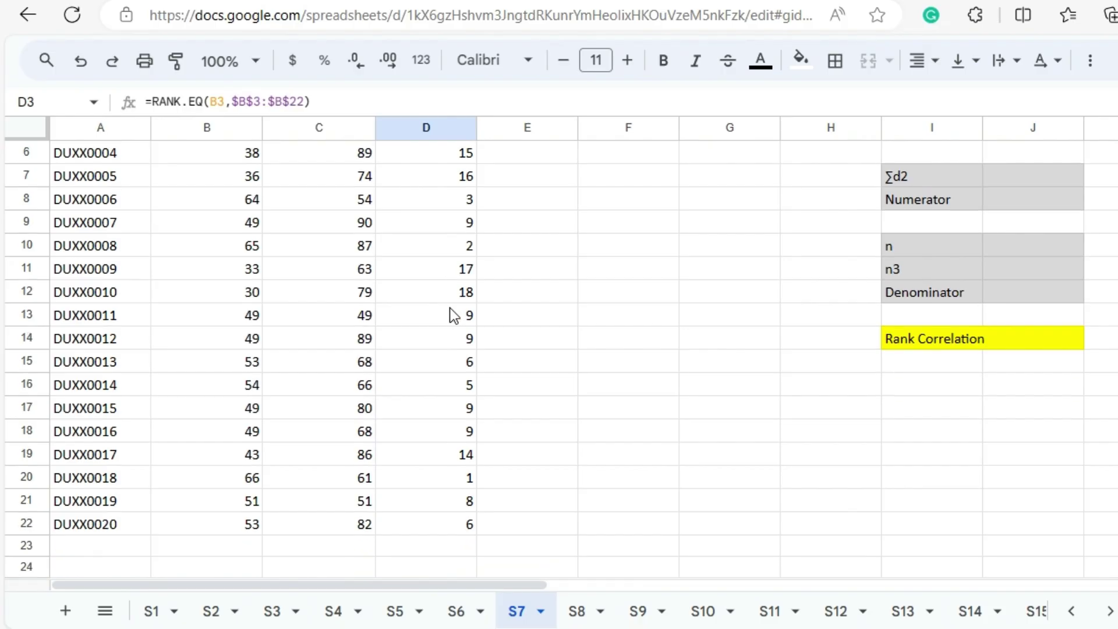
scroll(454, 315, up, 2)
scroll(454, 315, up, 1)
Enter =RANK.EQ(C3,$C$3:$C$22) in E3 to rank the first external mark.
click(512, 230)
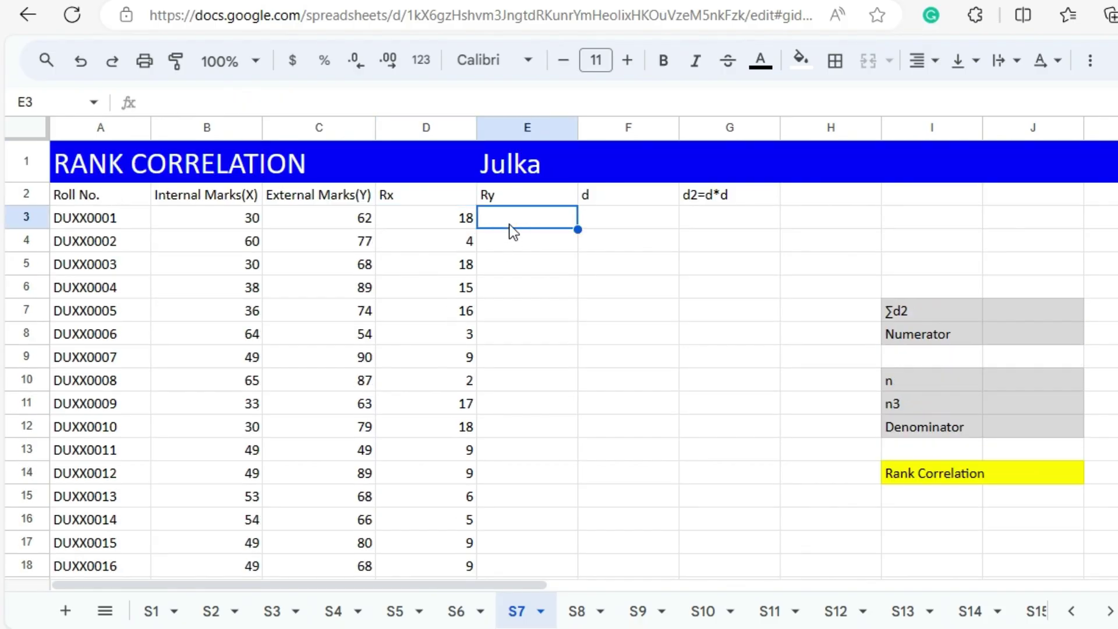
text(=)
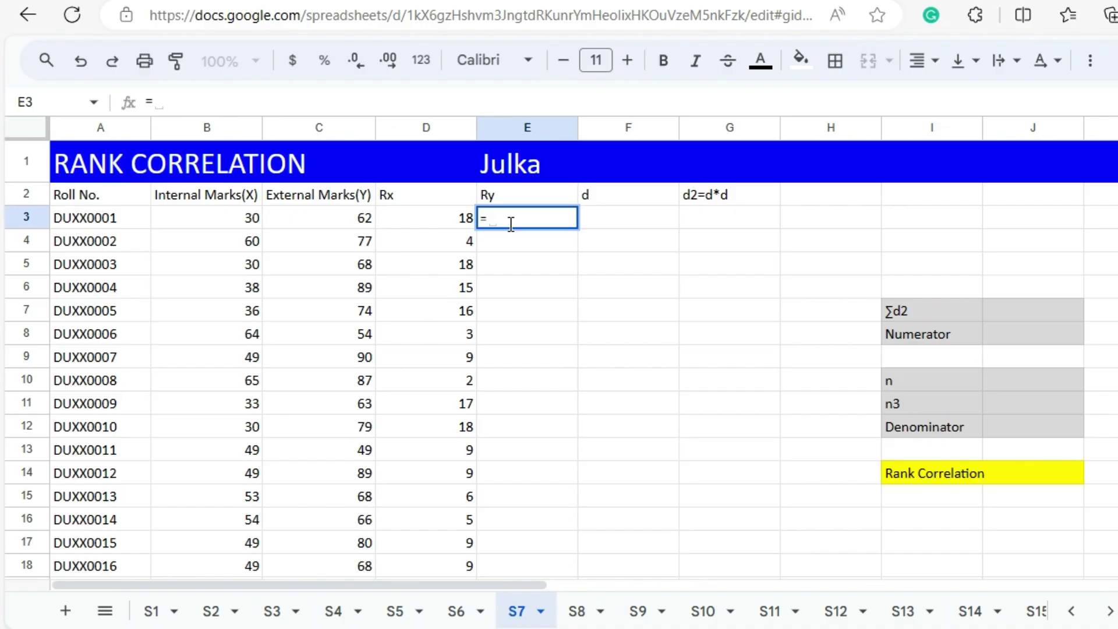
text(RAN)
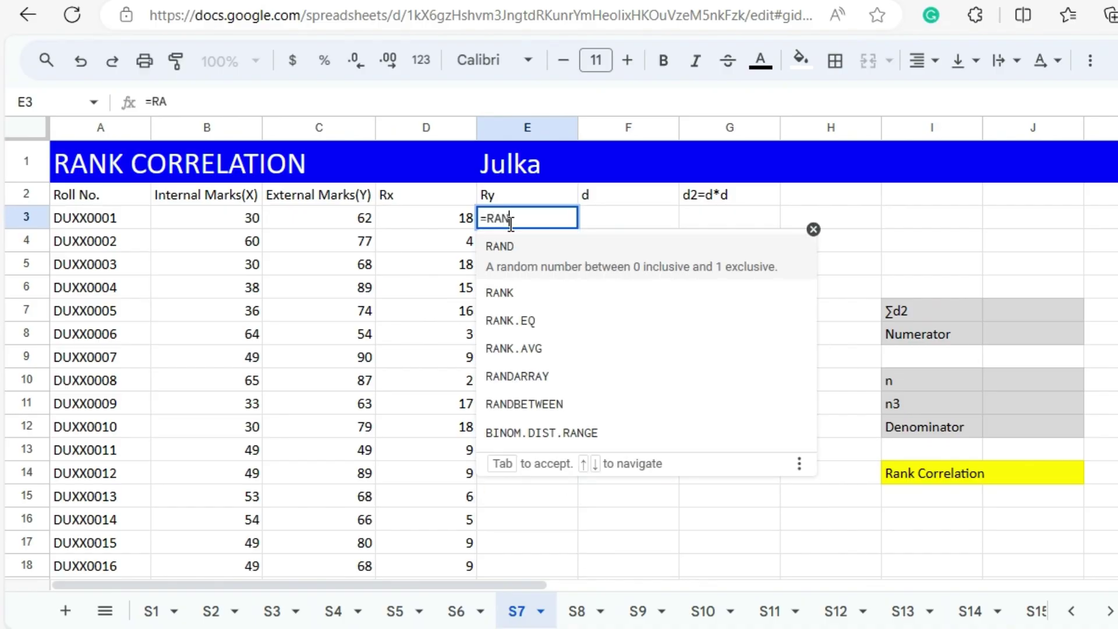
click(536, 320)
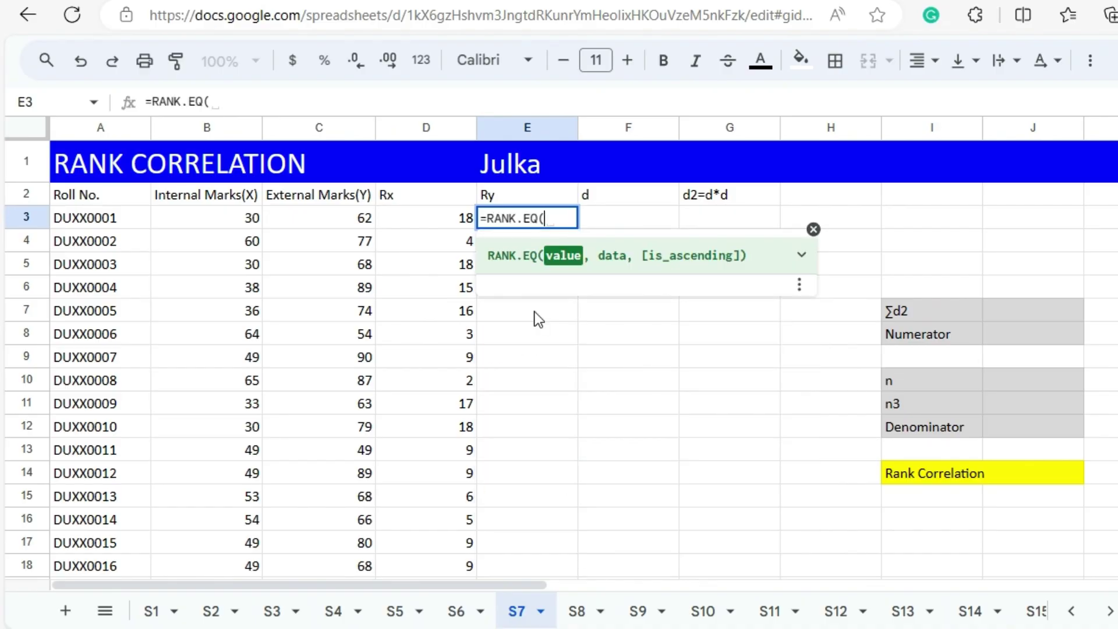
click(367, 221)
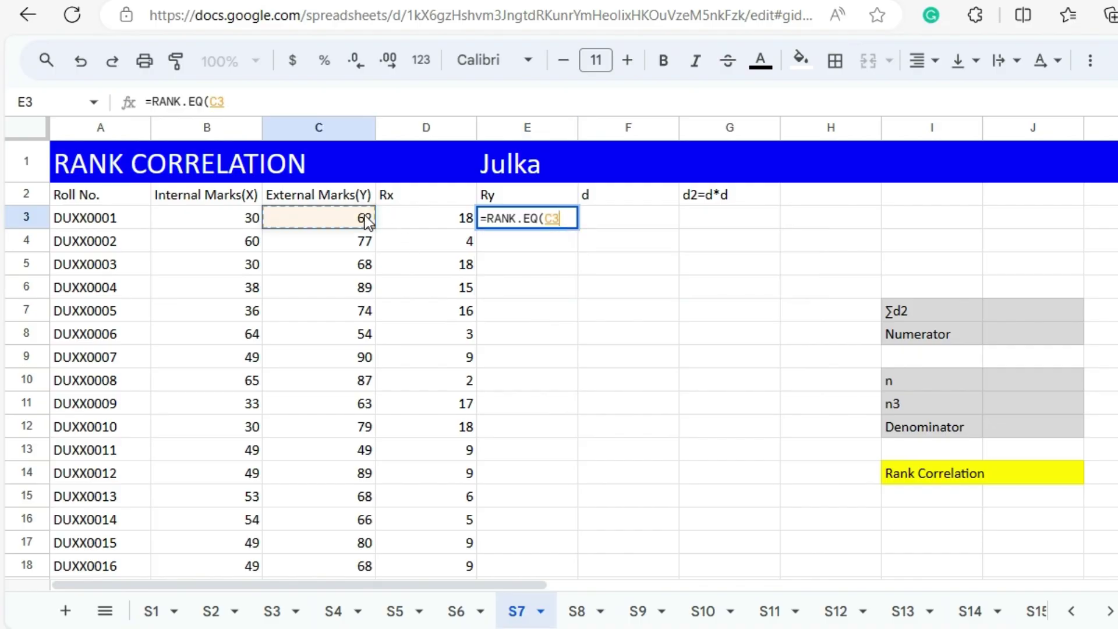
text(,)
click(367, 221)
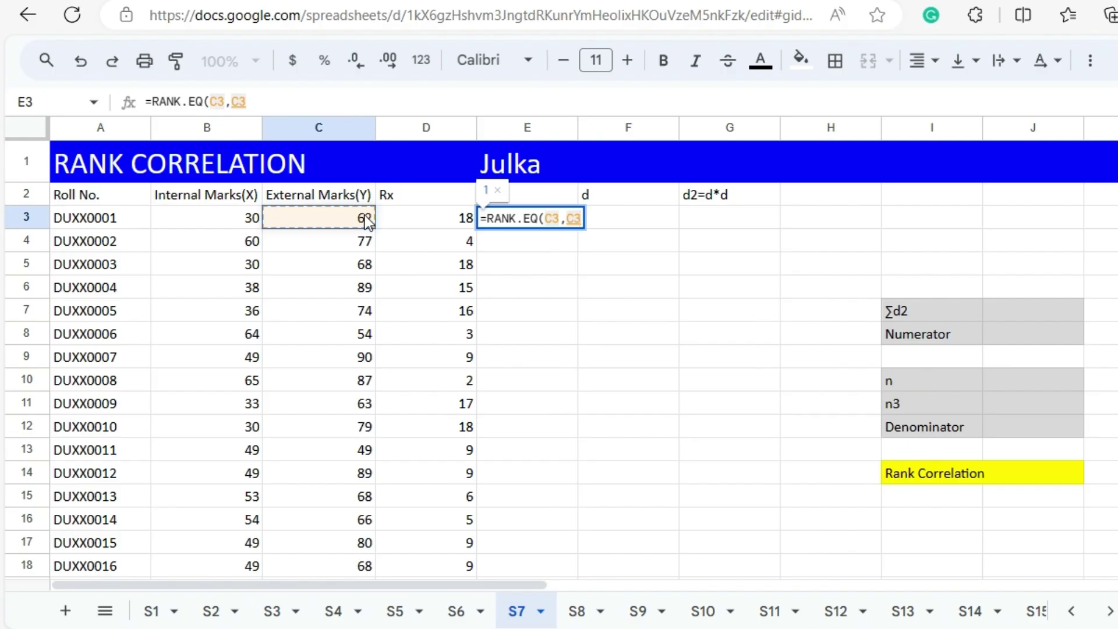
key(ctrl+shift+Down)
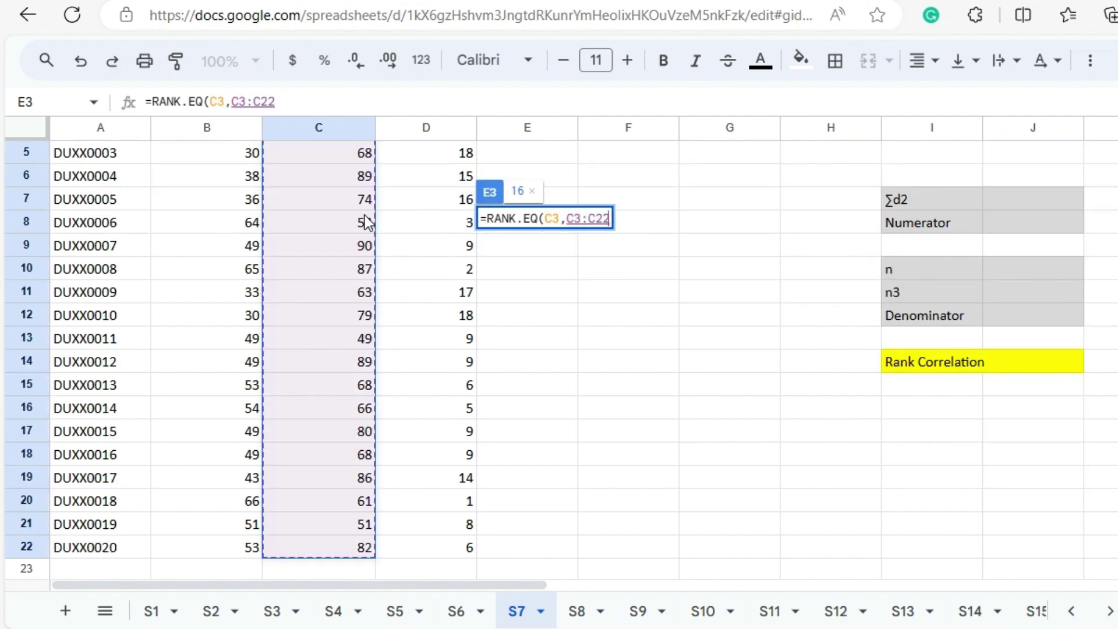
scroll(366, 222, up, 2)
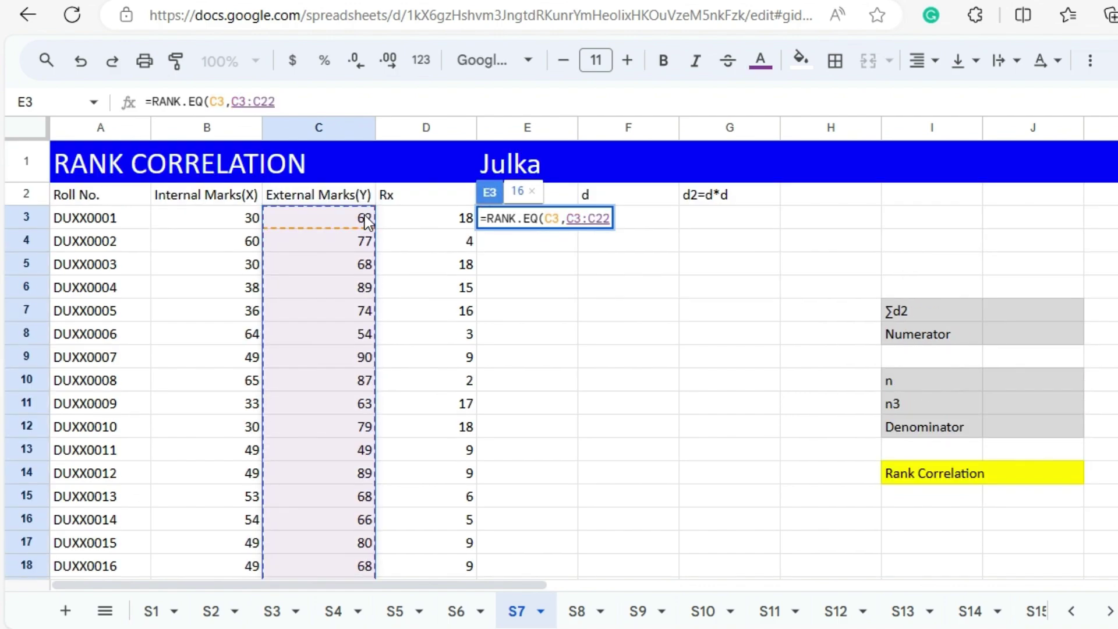
click(577, 219)
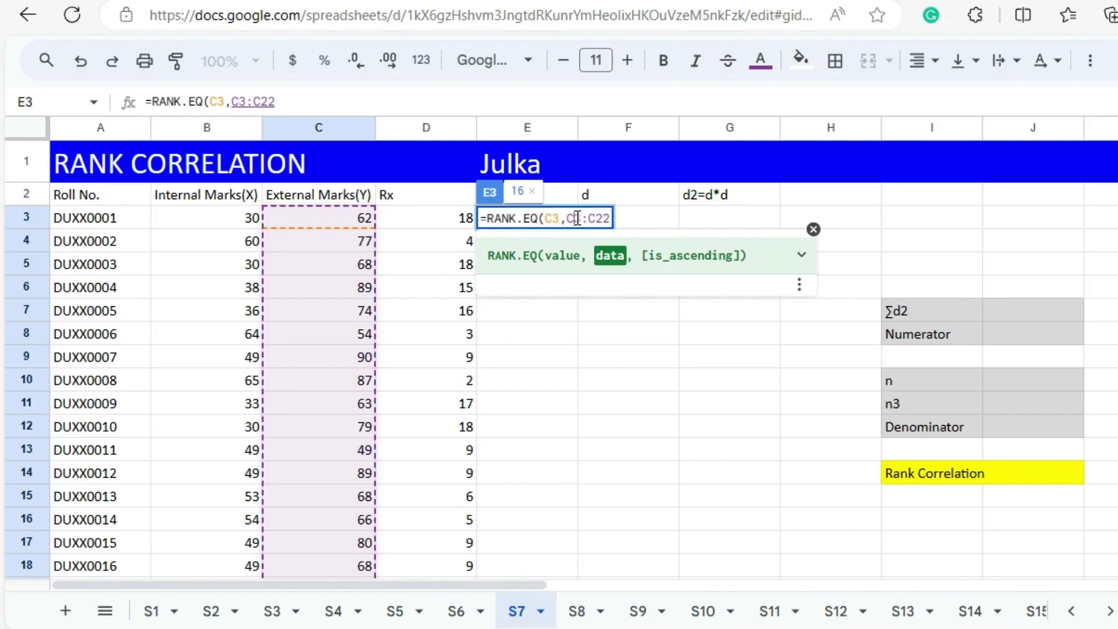
key(F4)
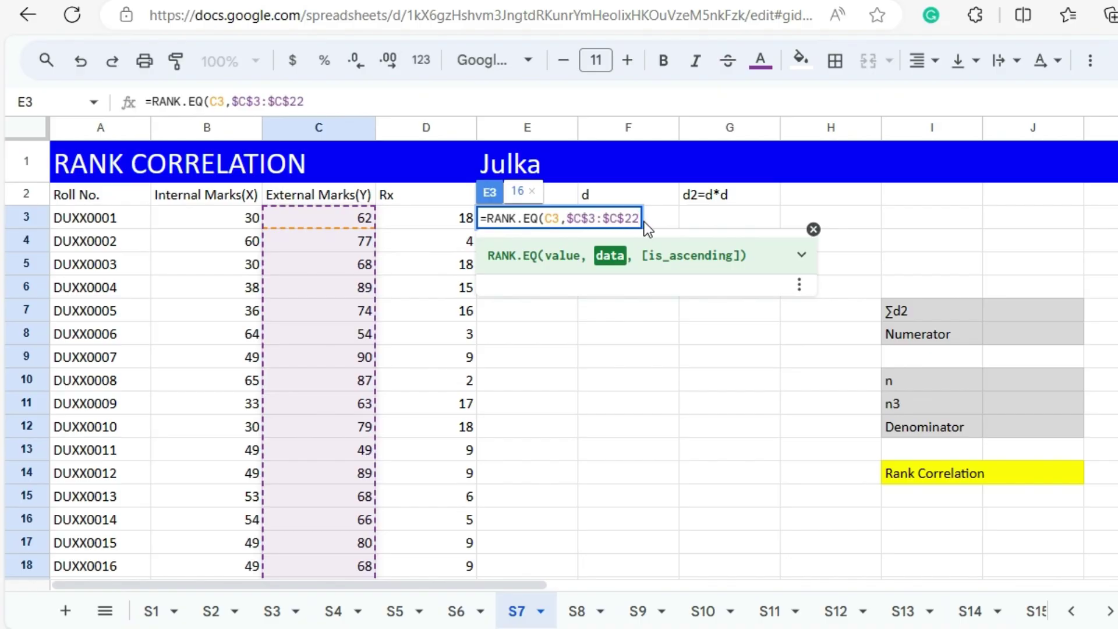
text())
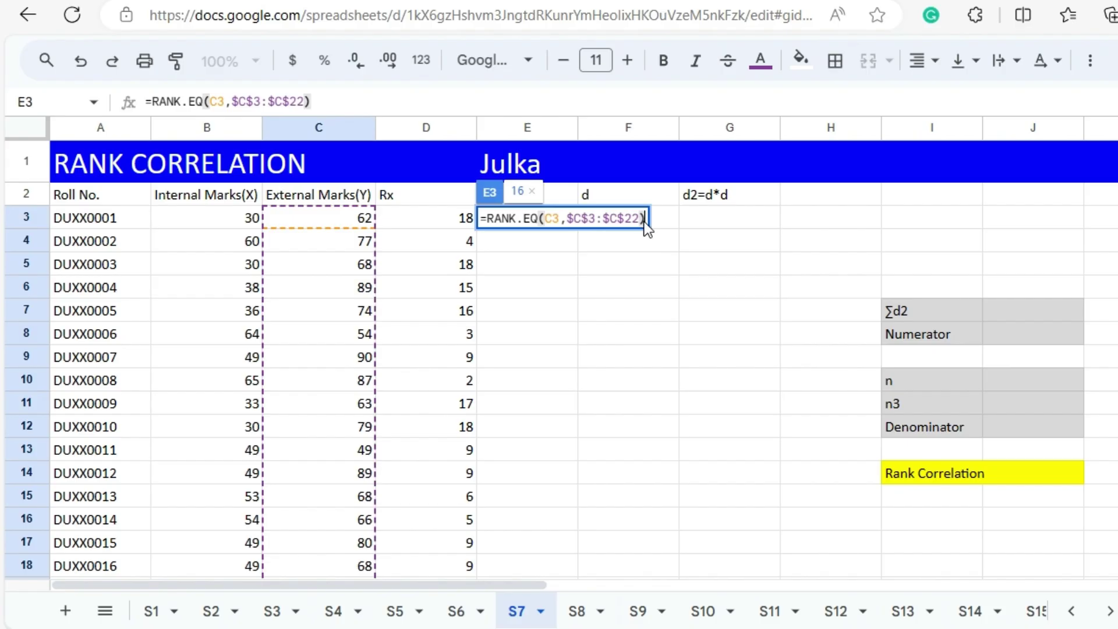
key(Return)
Copy the Ry rank formula down E3:E22 for all twenty students.
click(561, 213)
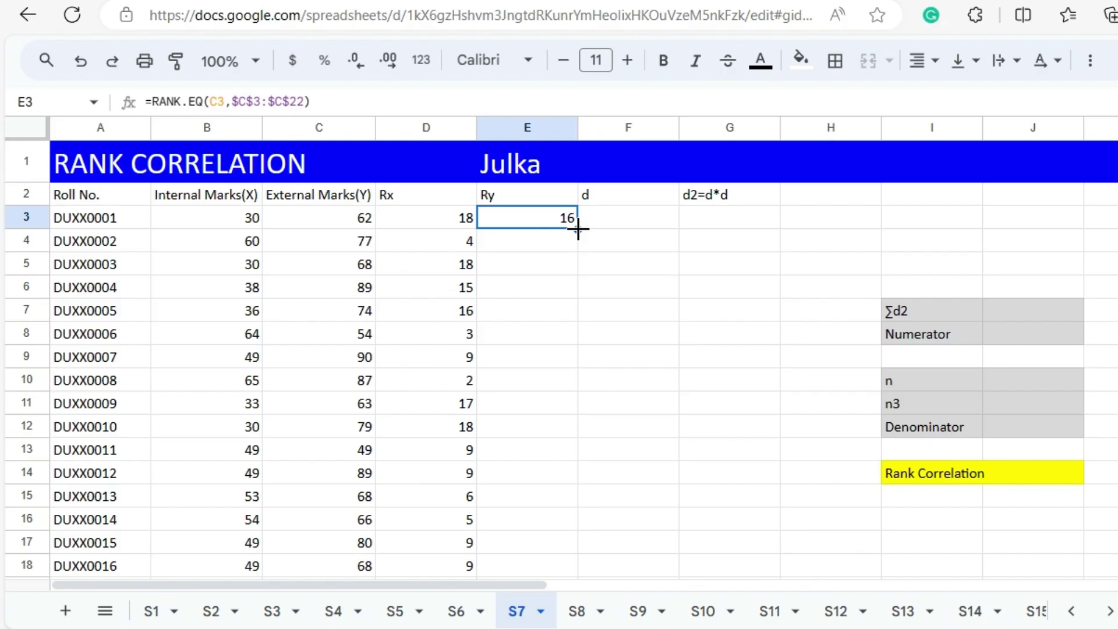
double_click(578, 228)
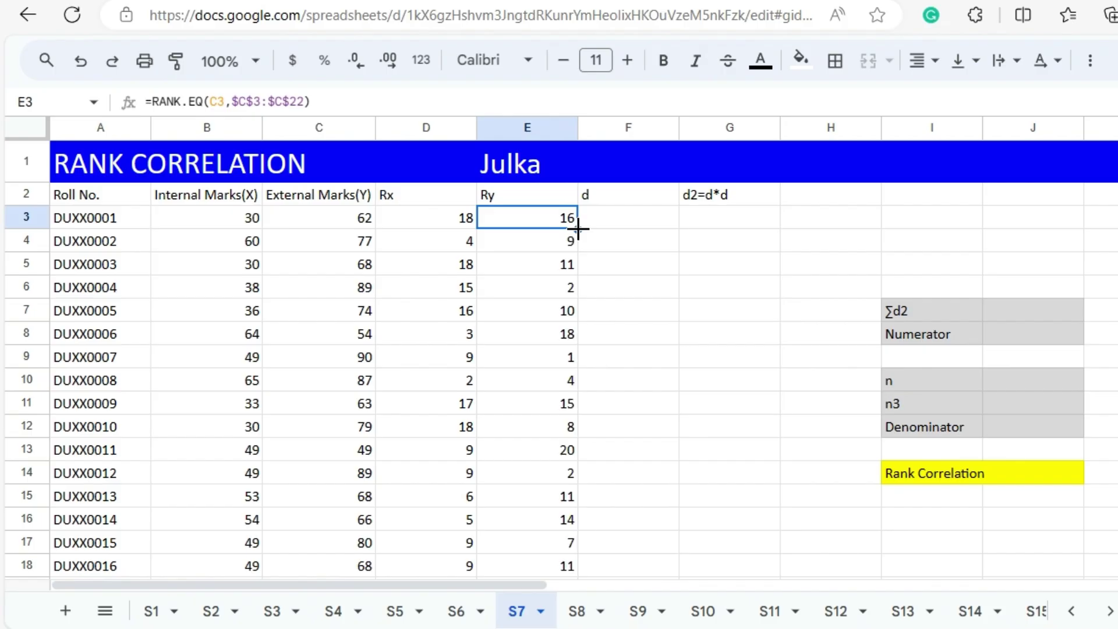
scroll(545, 379, down, 2)
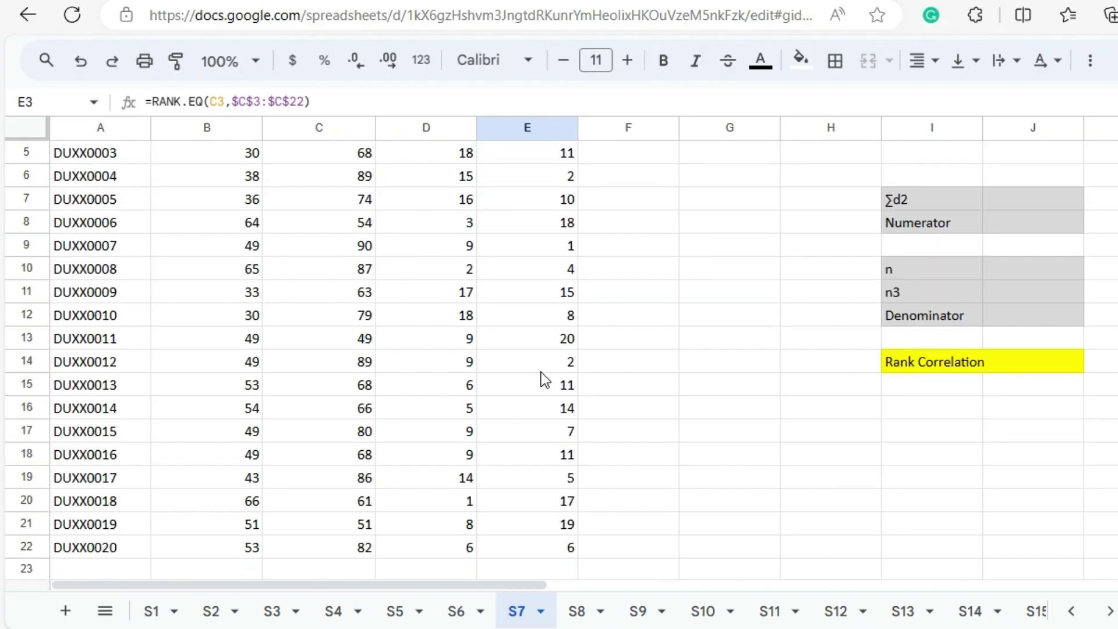
scroll(545, 380, up, 2)
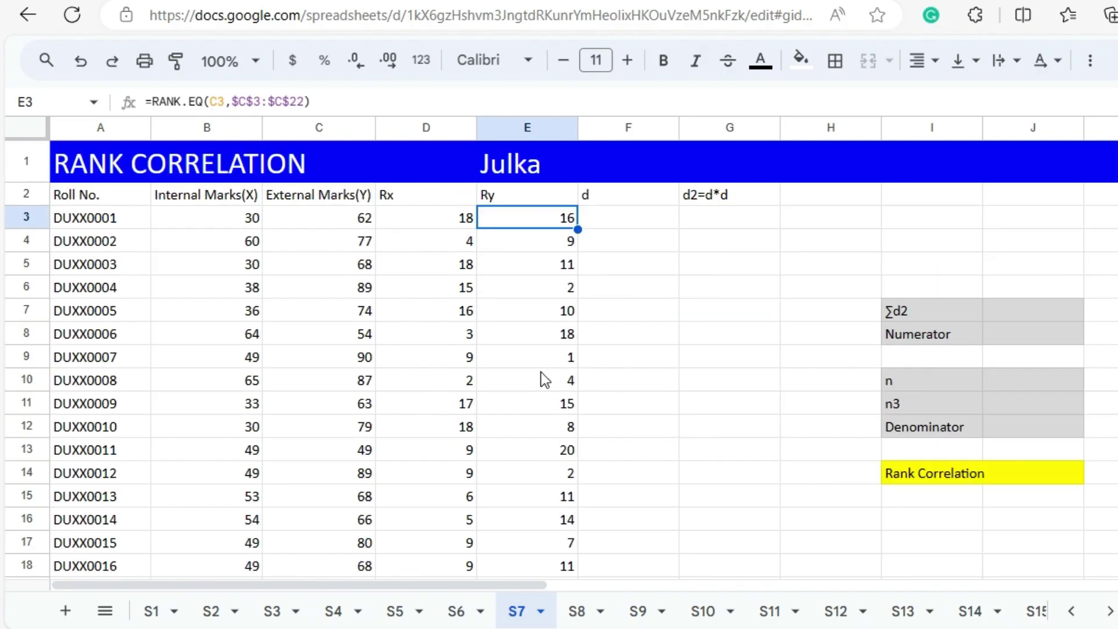
click(609, 220)
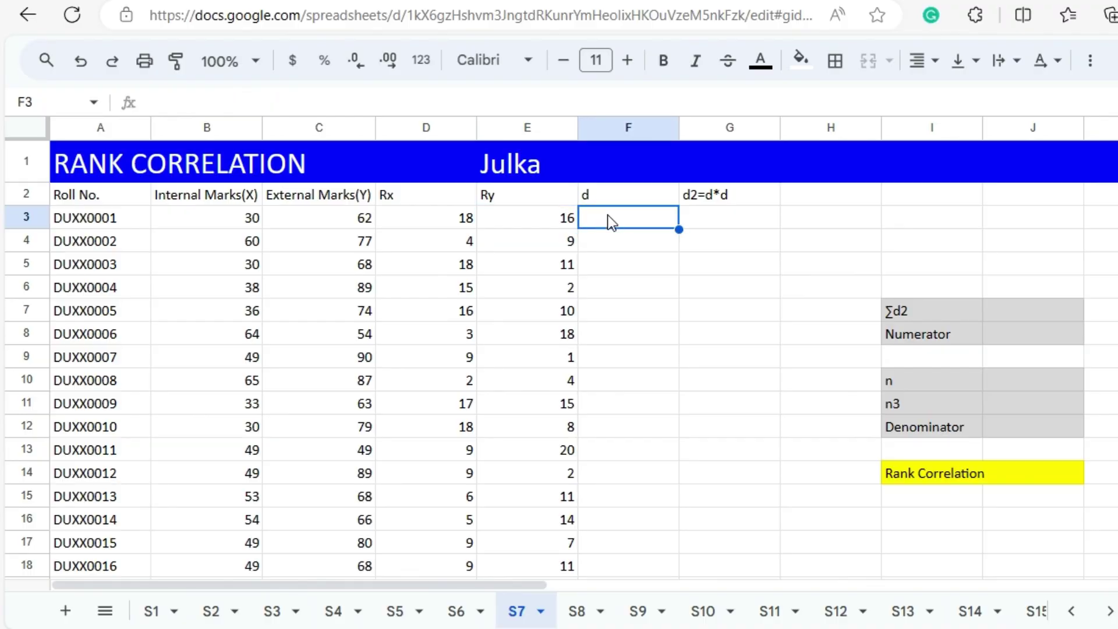
Enter =D3-E3 in F3 and fill it down the d column for every student.
text(=)
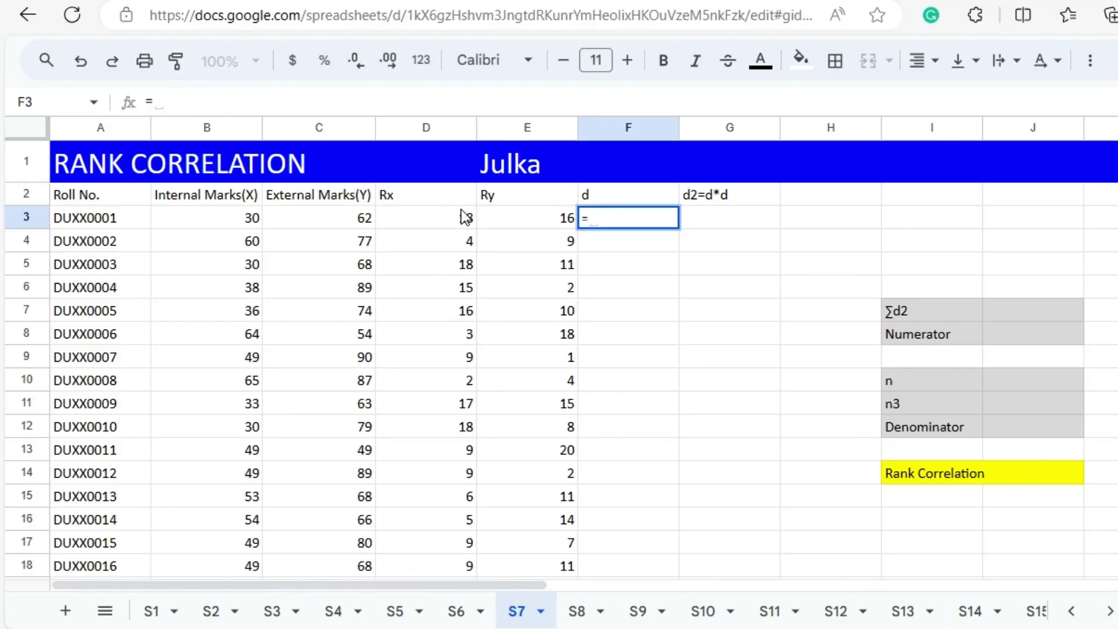
click(465, 217)
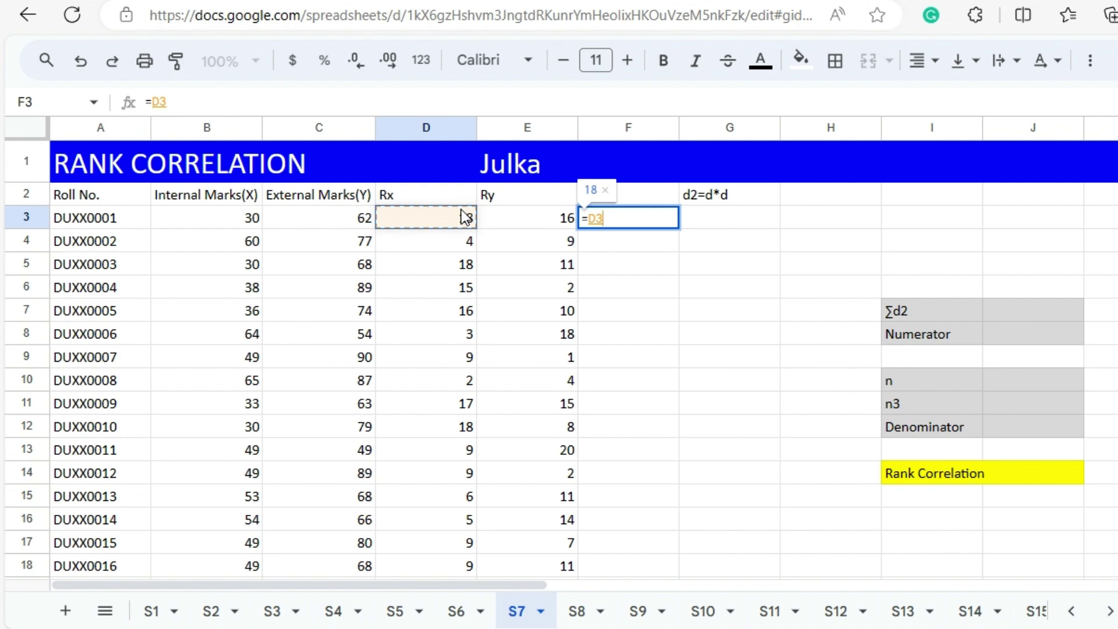
text(-)
click(502, 222)
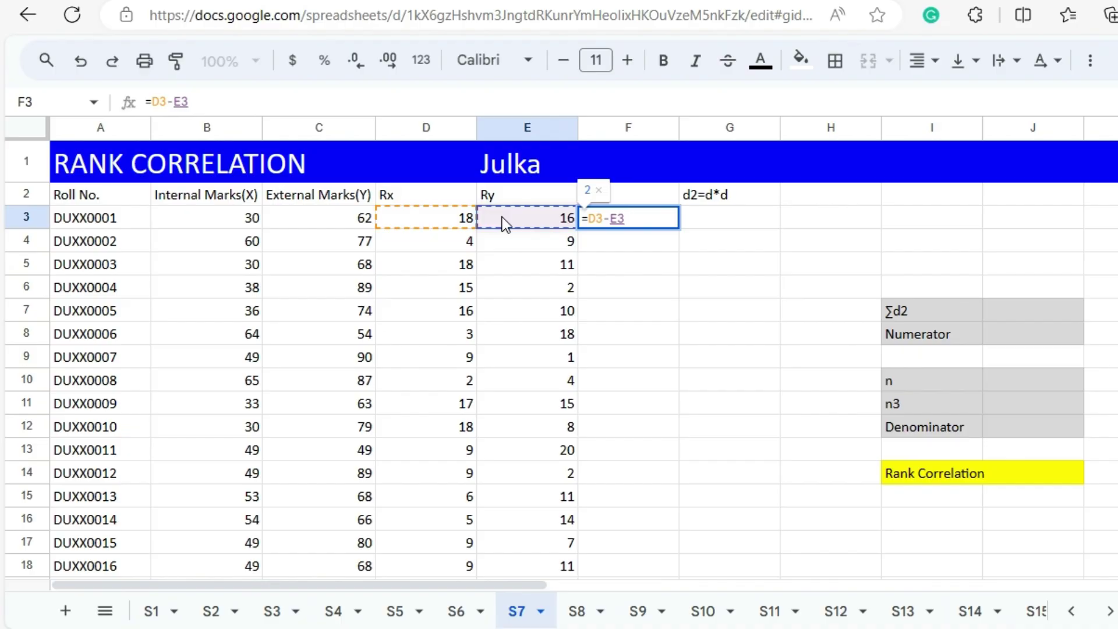
key(Return)
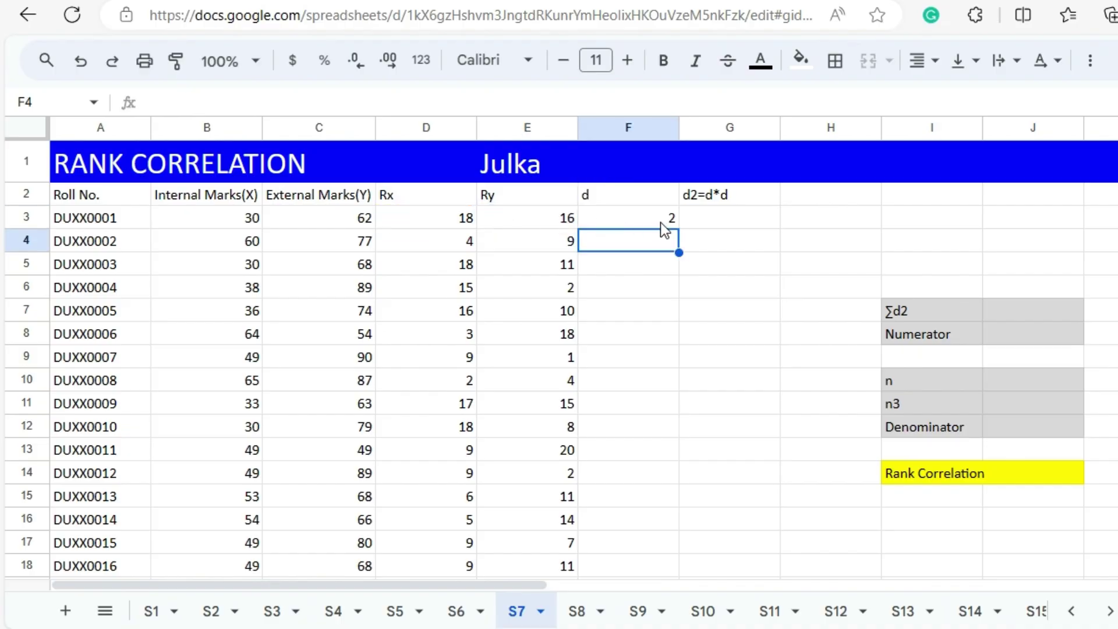
click(657, 219)
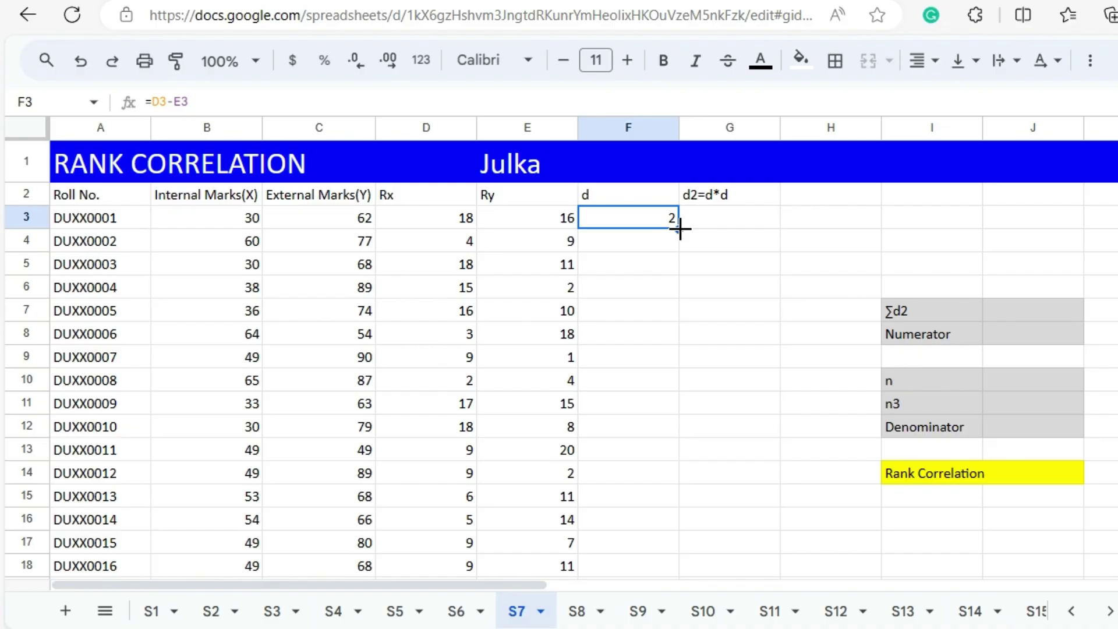
double_click(679, 228)
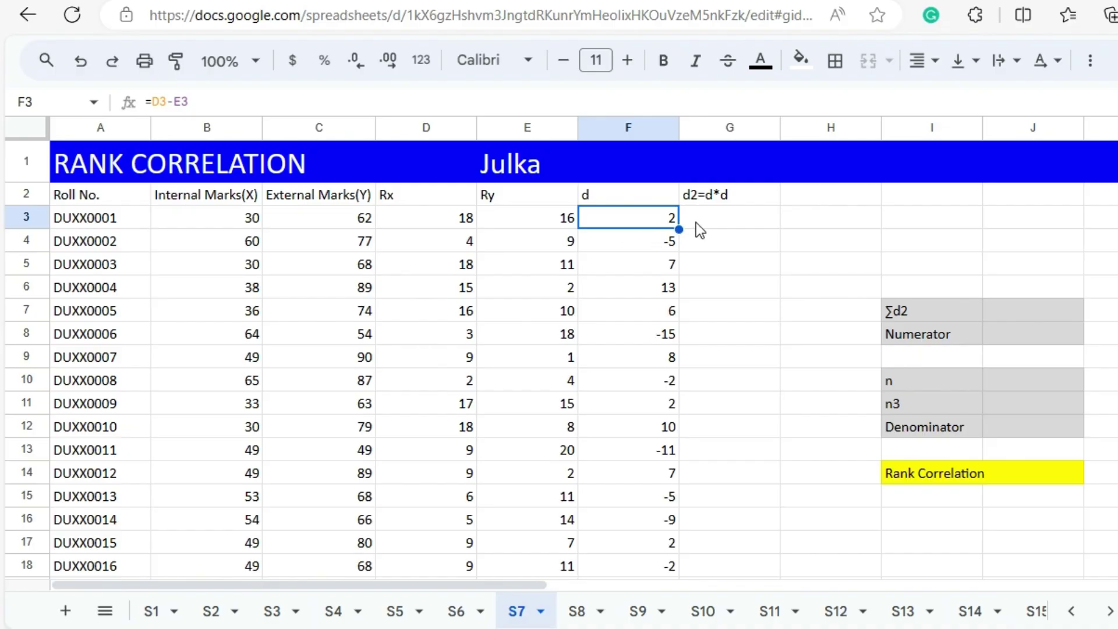
click(700, 229)
Enter =F3*F3 in G3 and fill it down through all twenty rows of d².
text(=)
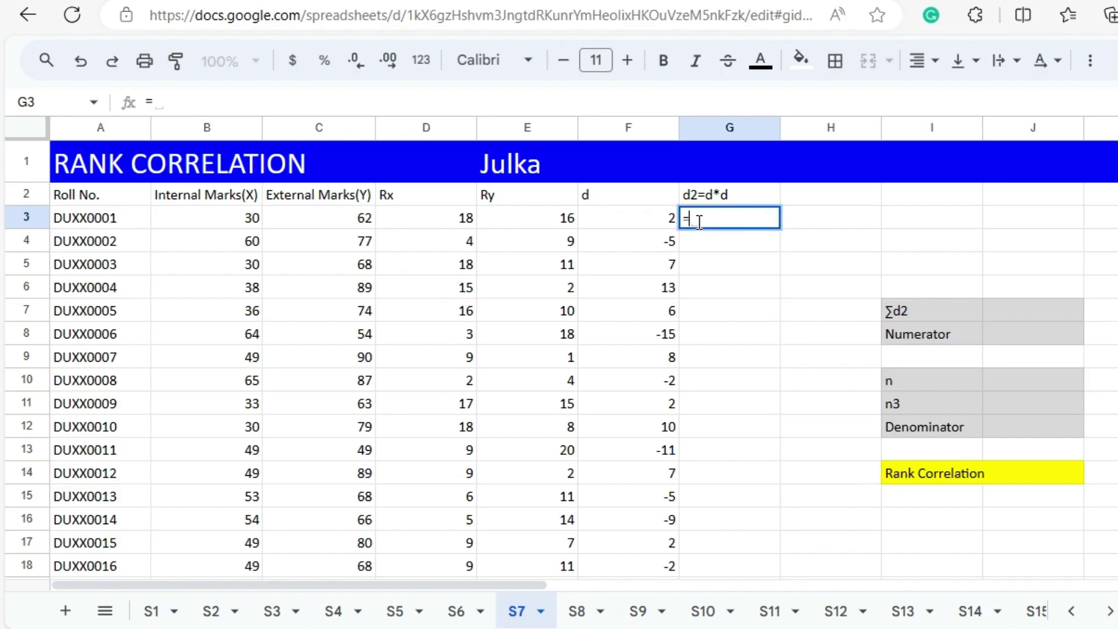
click(654, 214)
text(*)
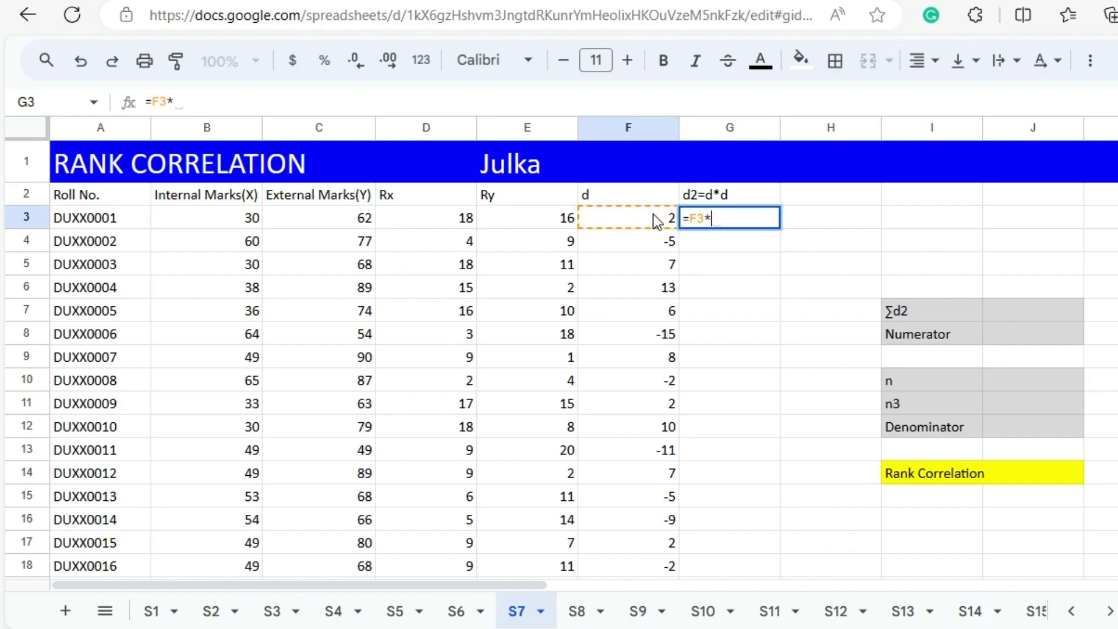
click(653, 215)
key(Return)
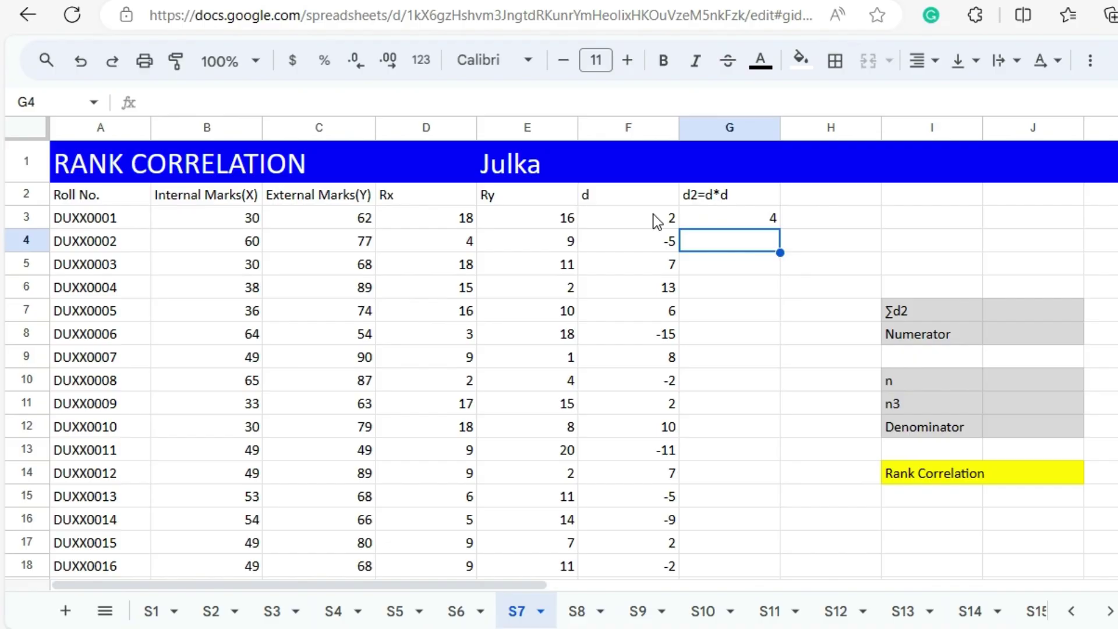
click(760, 224)
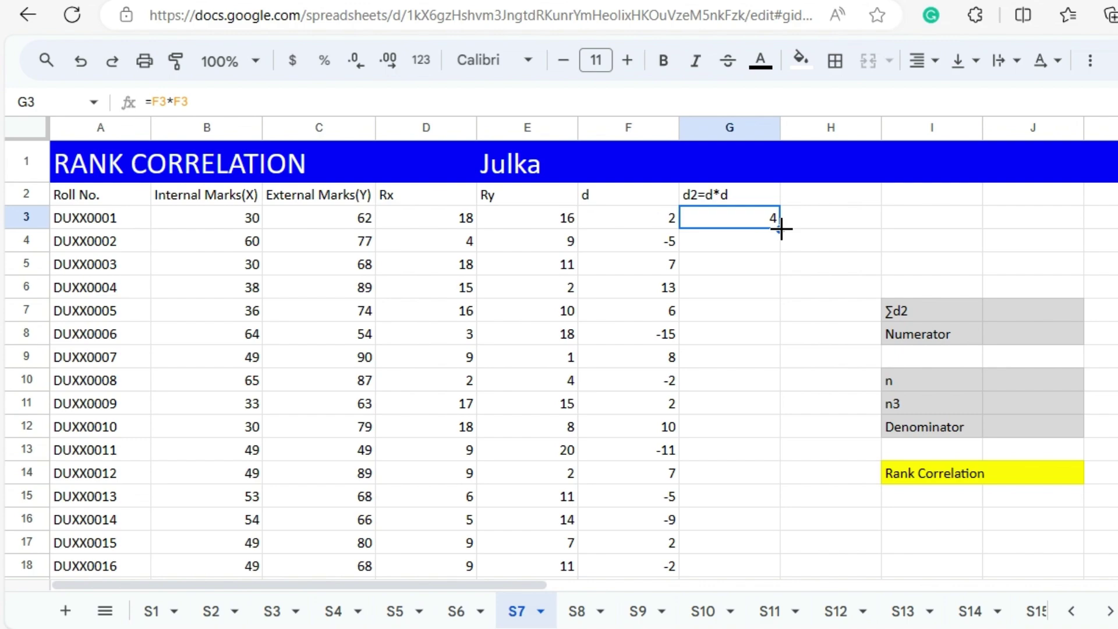
double_click(780, 229)
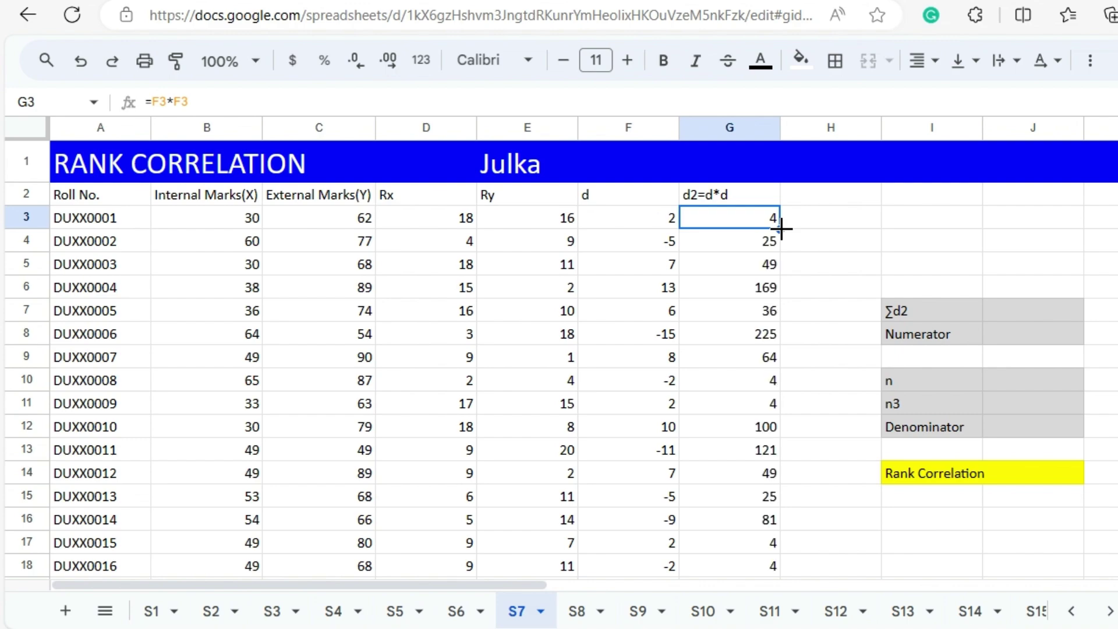
scroll(723, 386, down, 2)
scroll(722, 387, down, 1)
scroll(722, 387, down, 1)
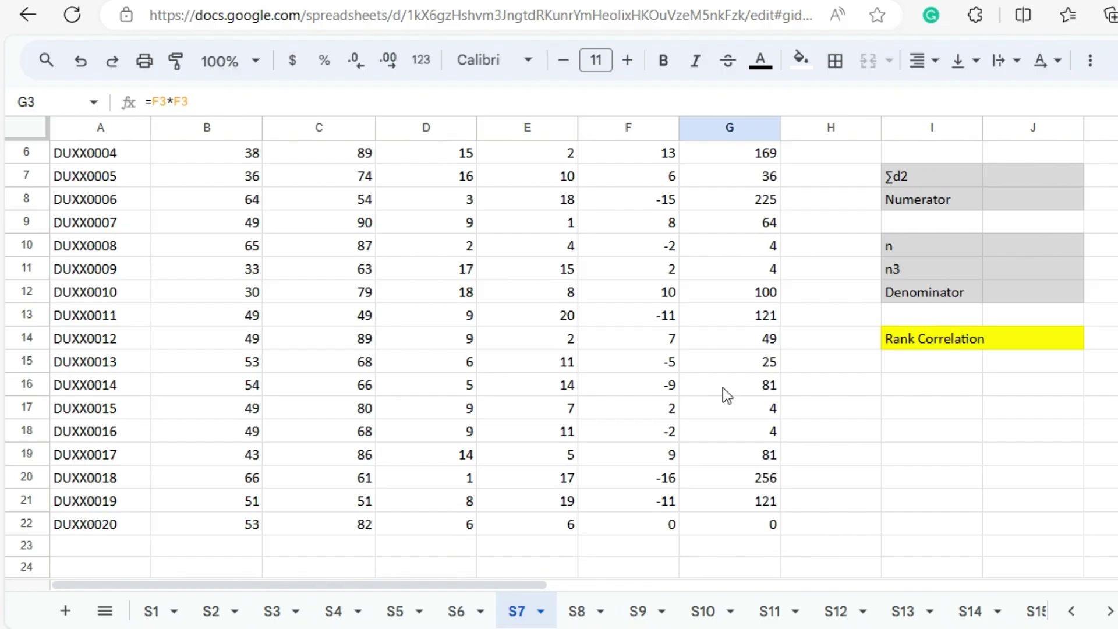
scroll(722, 386, up, 3)
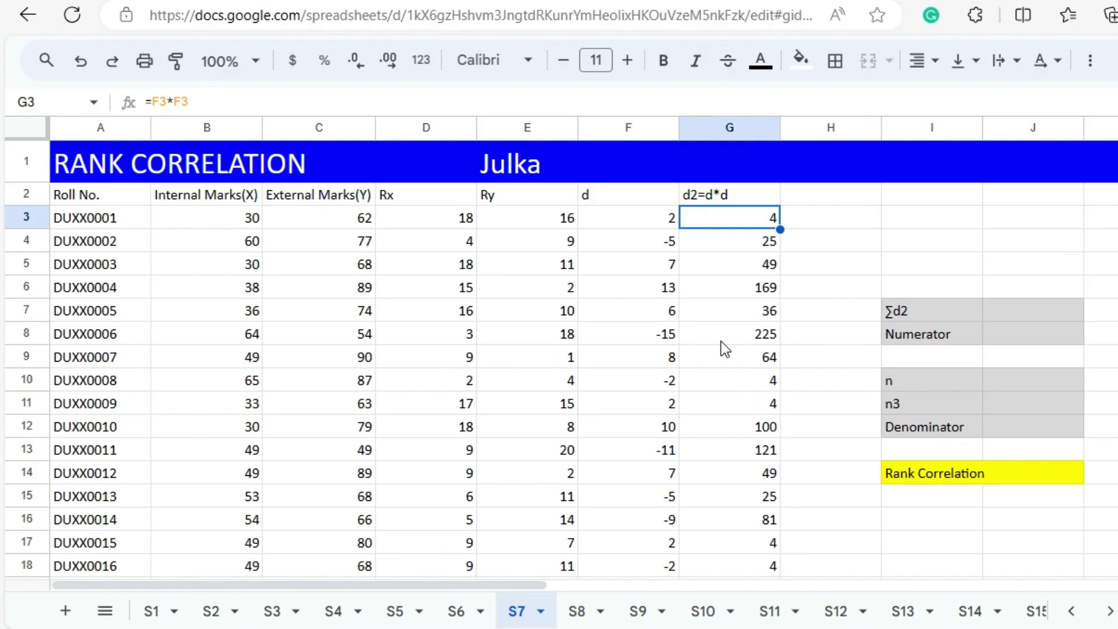
Enter =SUM(G3:G22) in J7, giving a ∑d² total of 1422.
click(1030, 320)
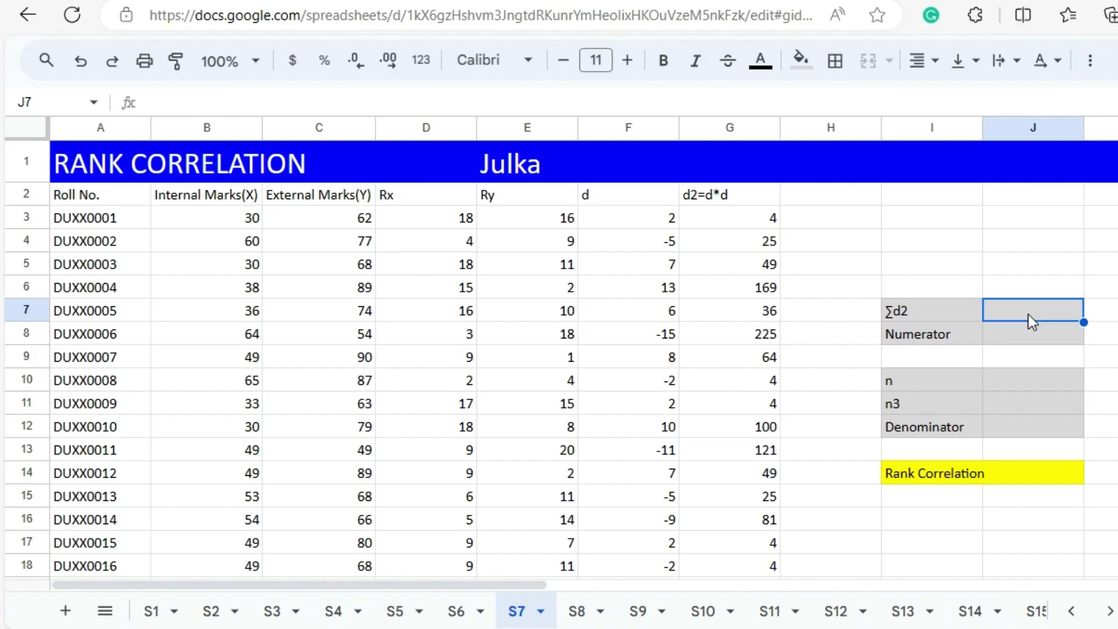
text(=SU)
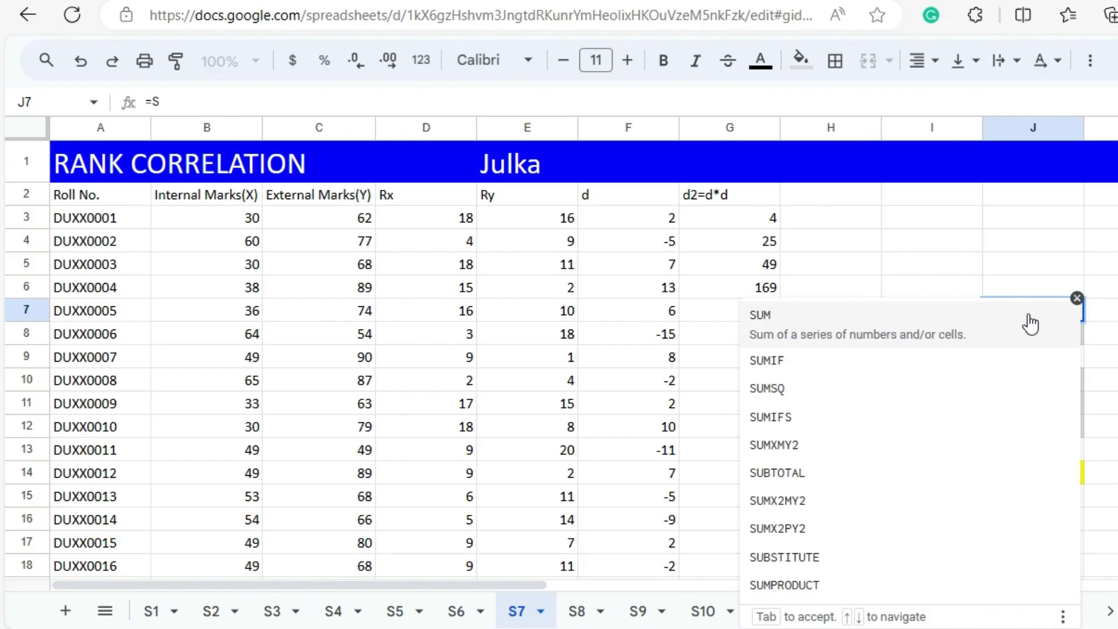
text(M()
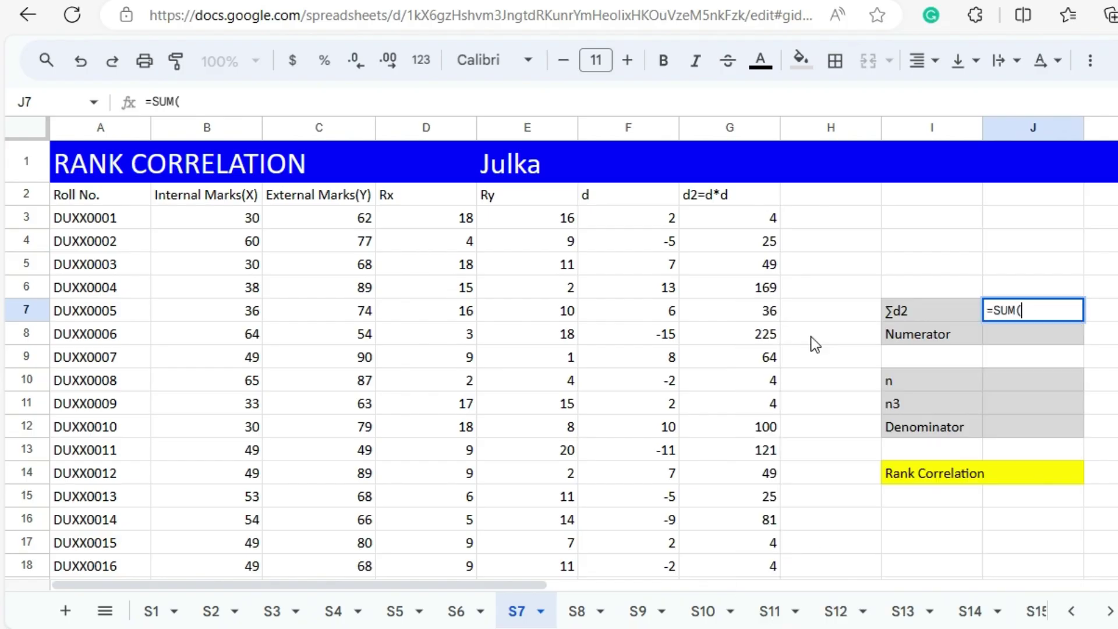
click(815, 341)
click(740, 221)
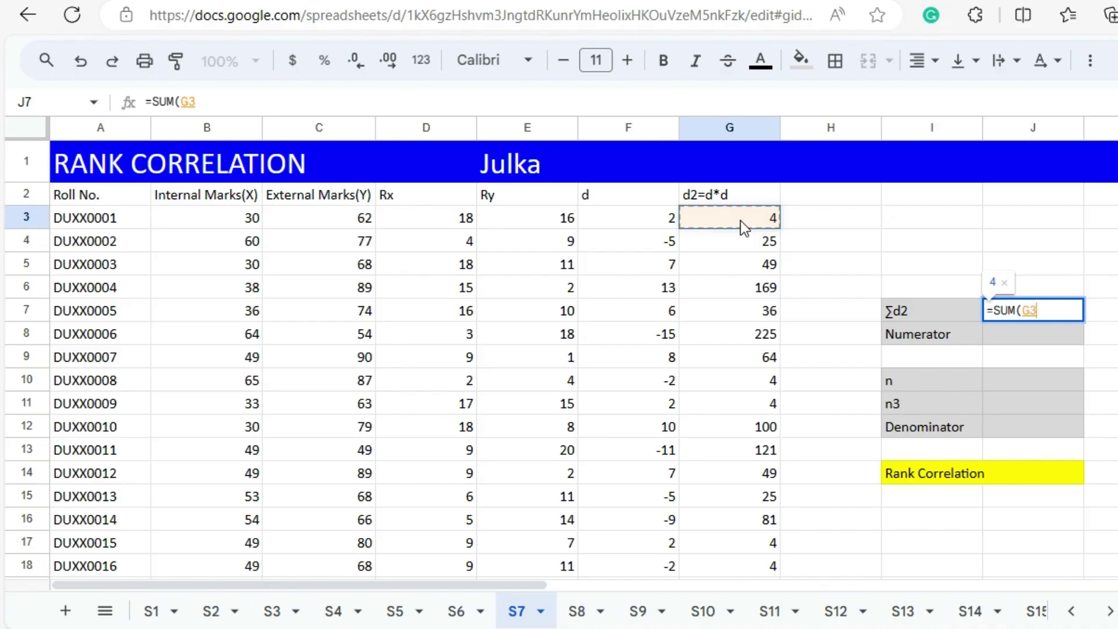
key(ctrl+shift+Down)
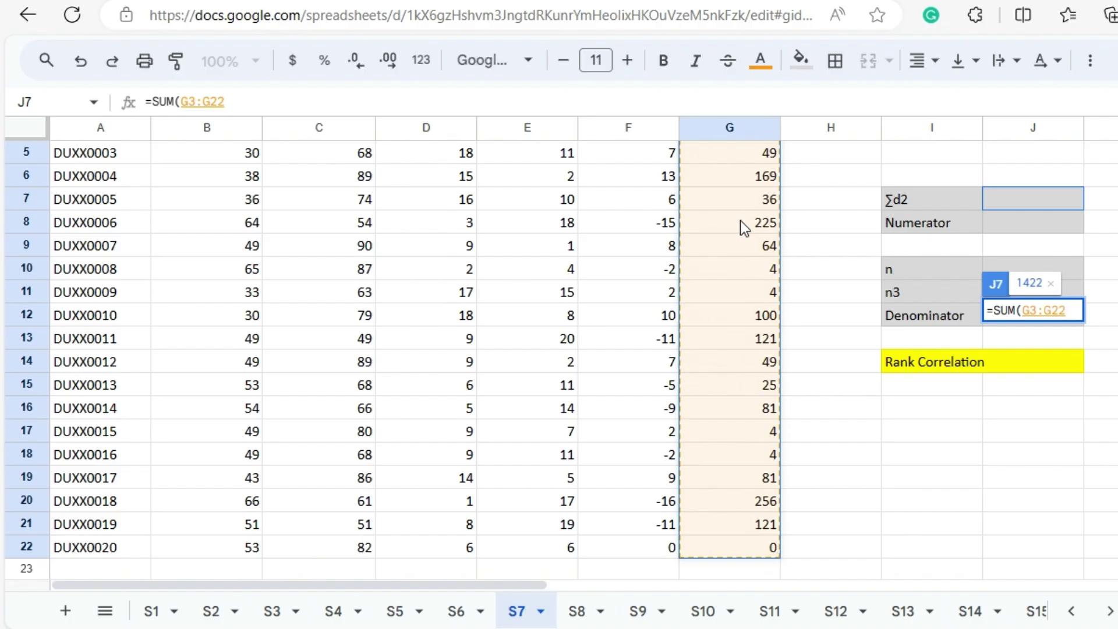
scroll(740, 220, up, 3)
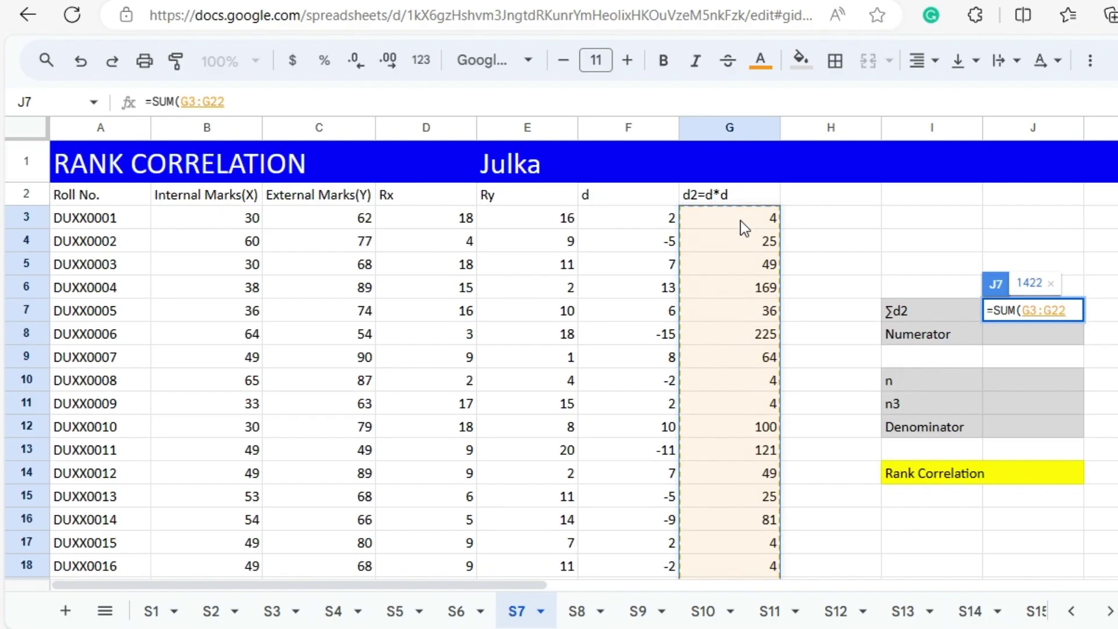
text())
key(Return)
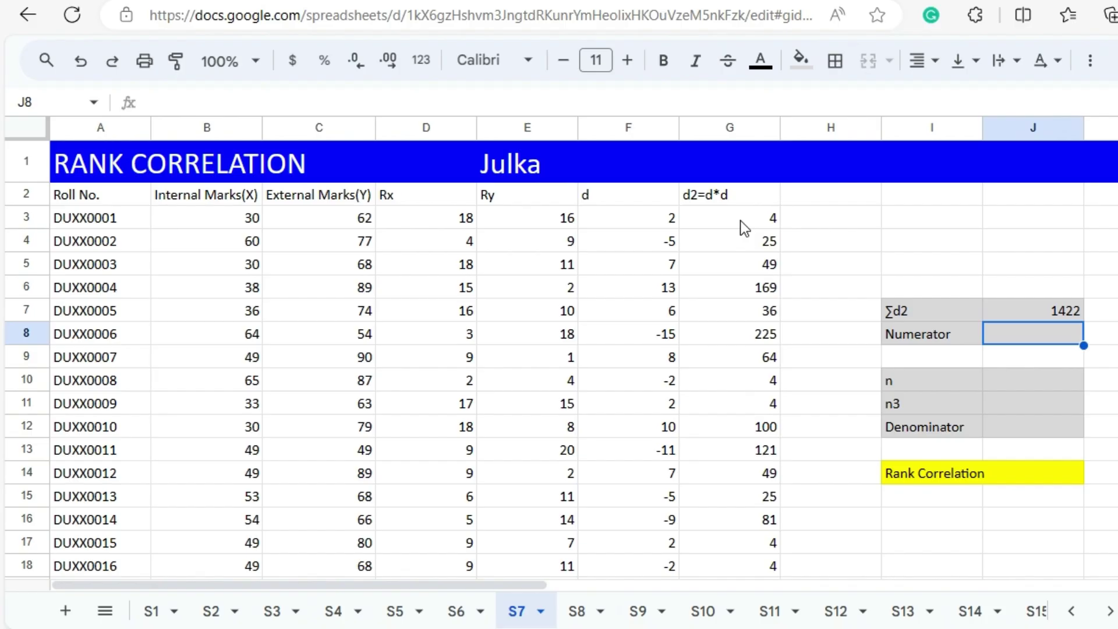
Enter =6*J7 as the Numerator (8532) and =COUNT(B3:B22) as n (20).
text(=)
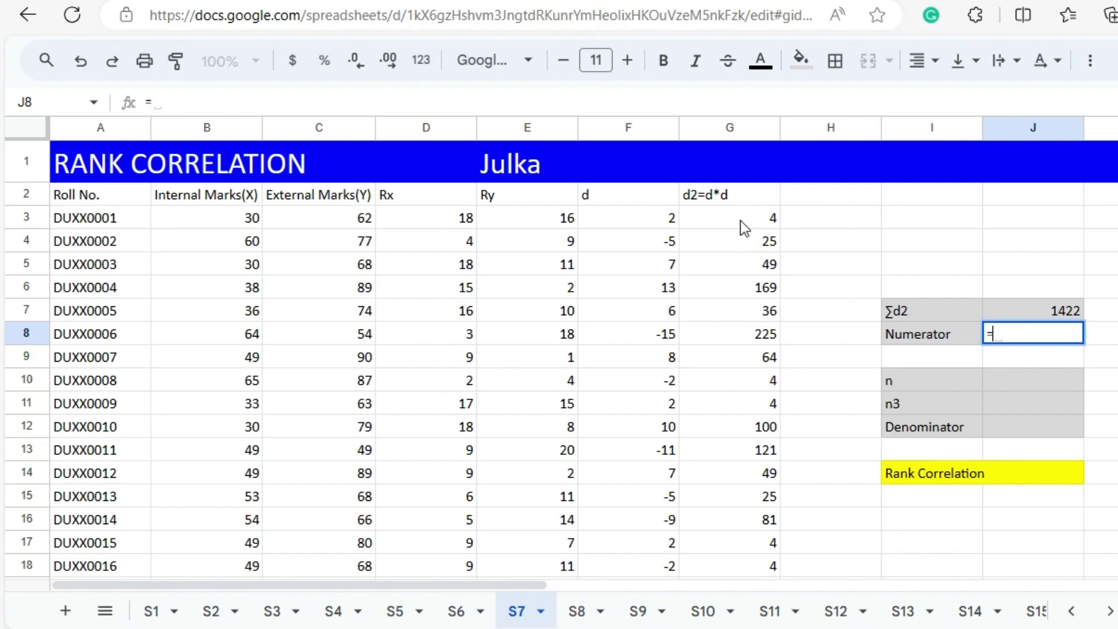
text(6*)
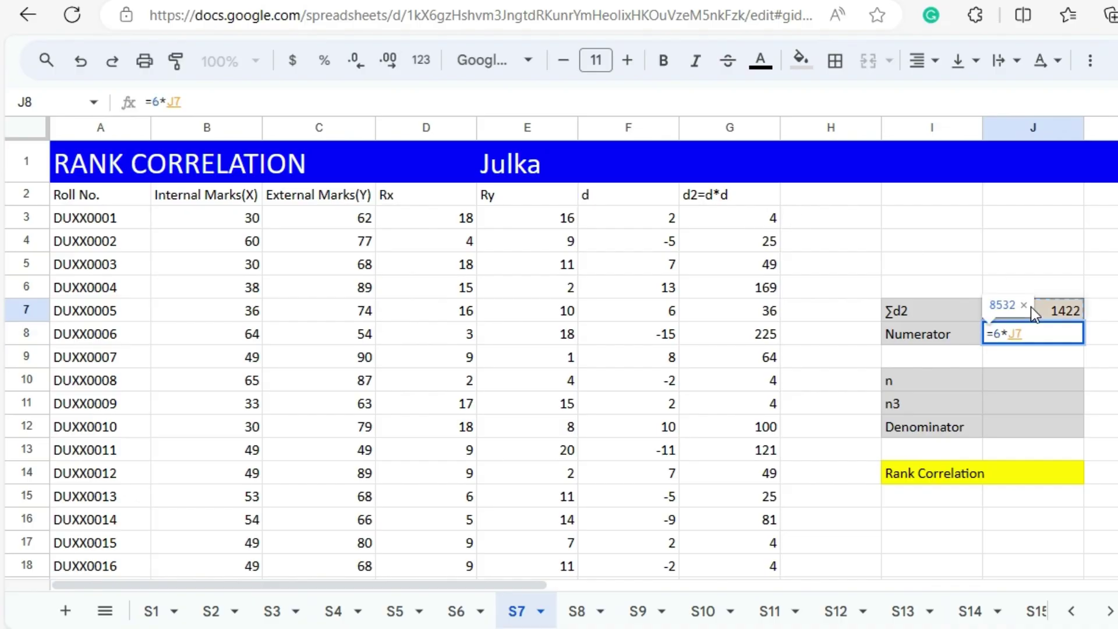
key(Return)
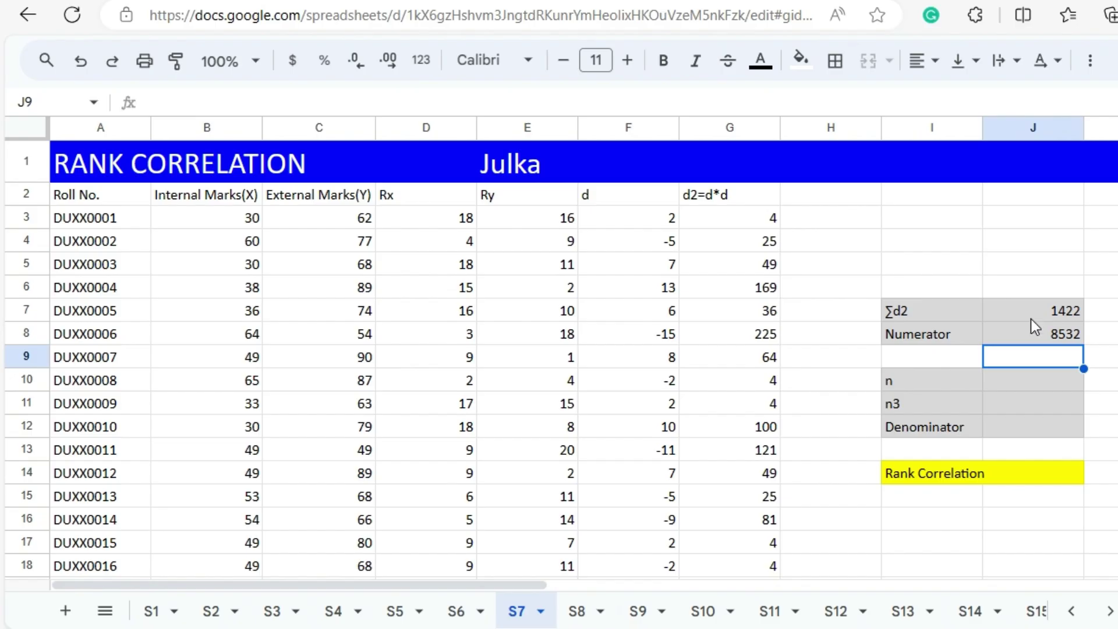
click(1016, 387)
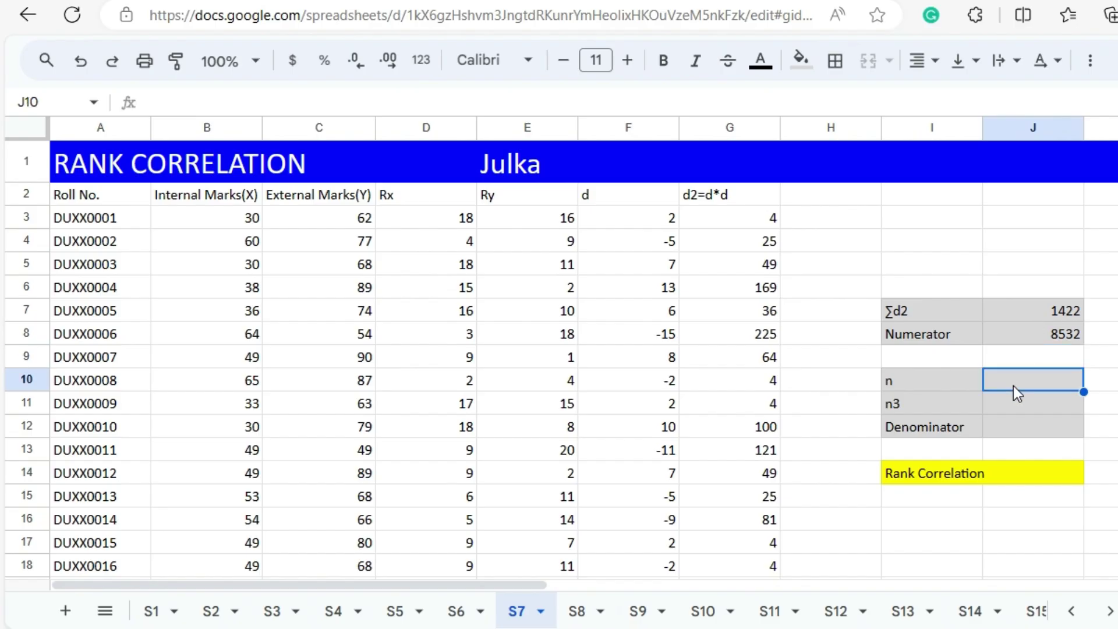
text(=C)
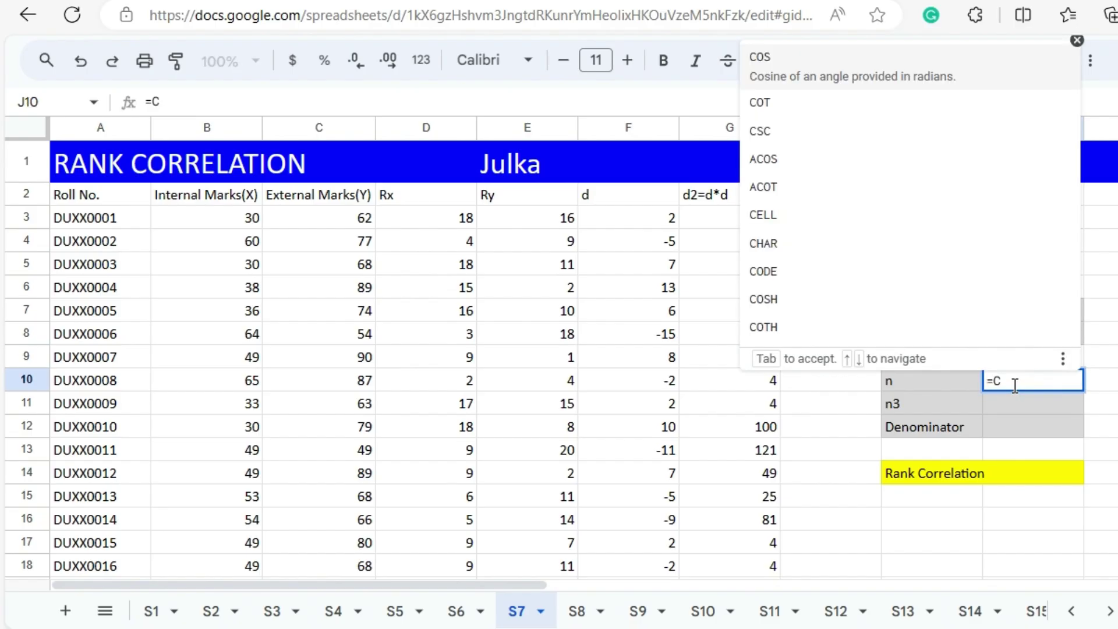
text(OU)
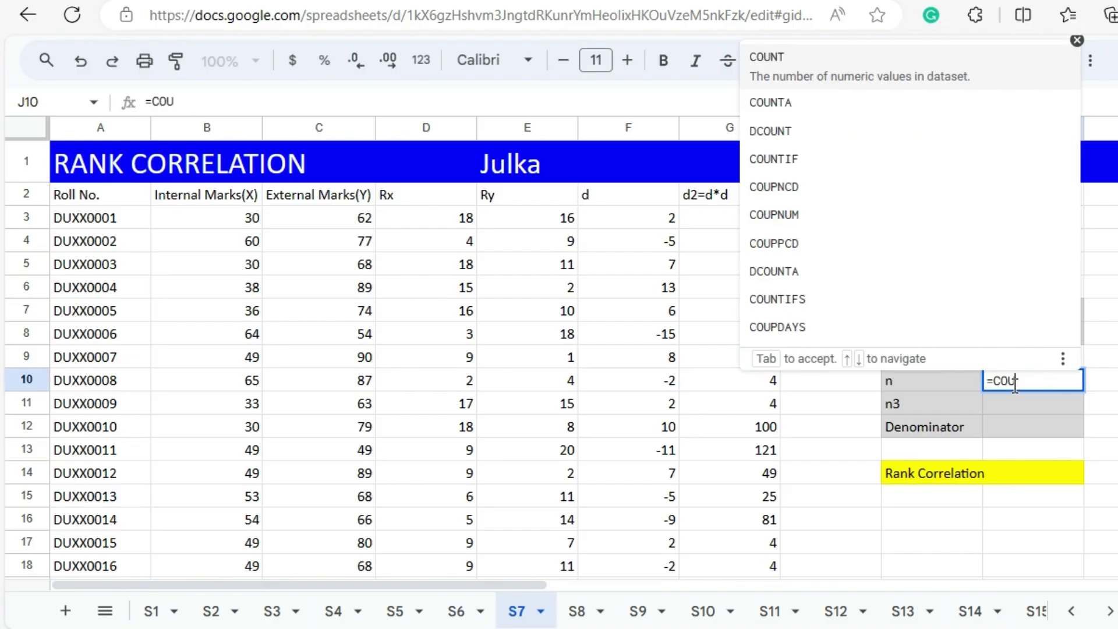
text(N)
click(819, 86)
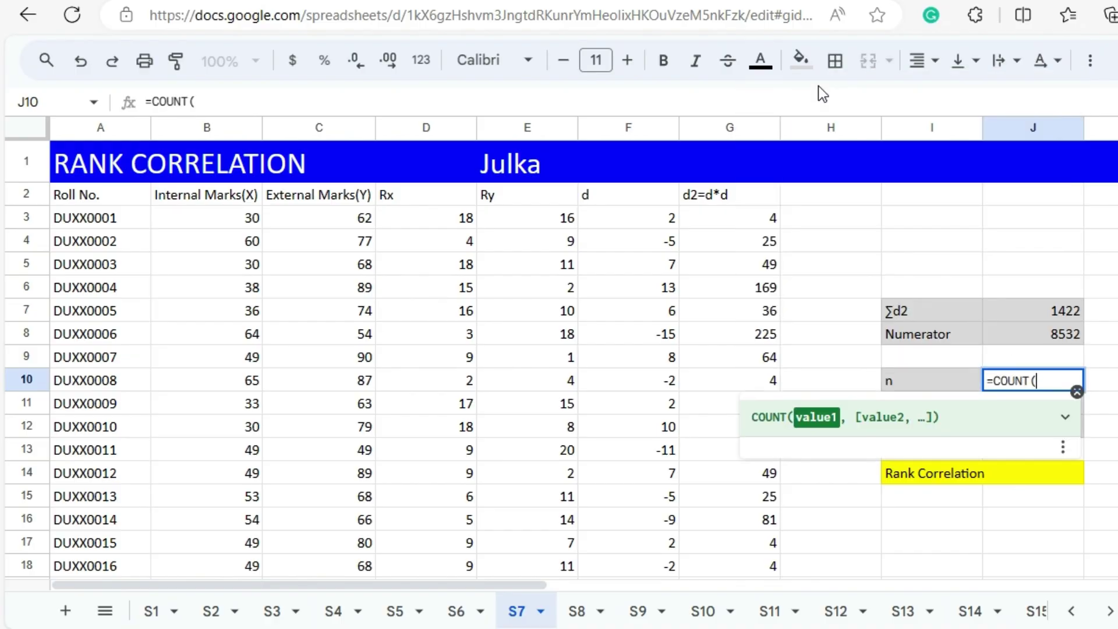
click(238, 224)
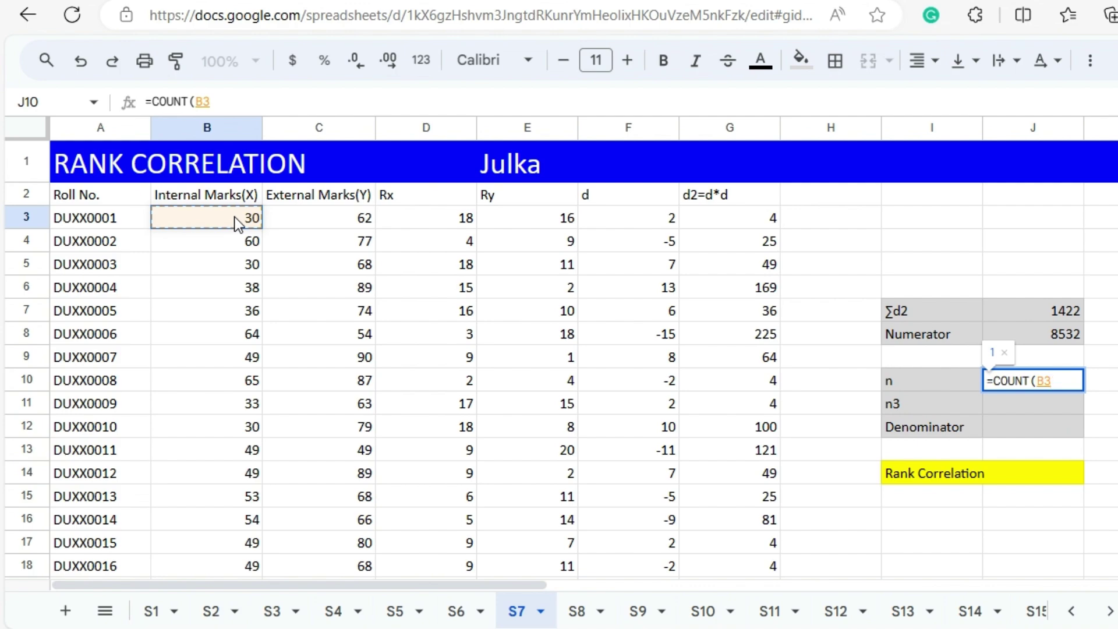
key(ctrl+shift+Down)
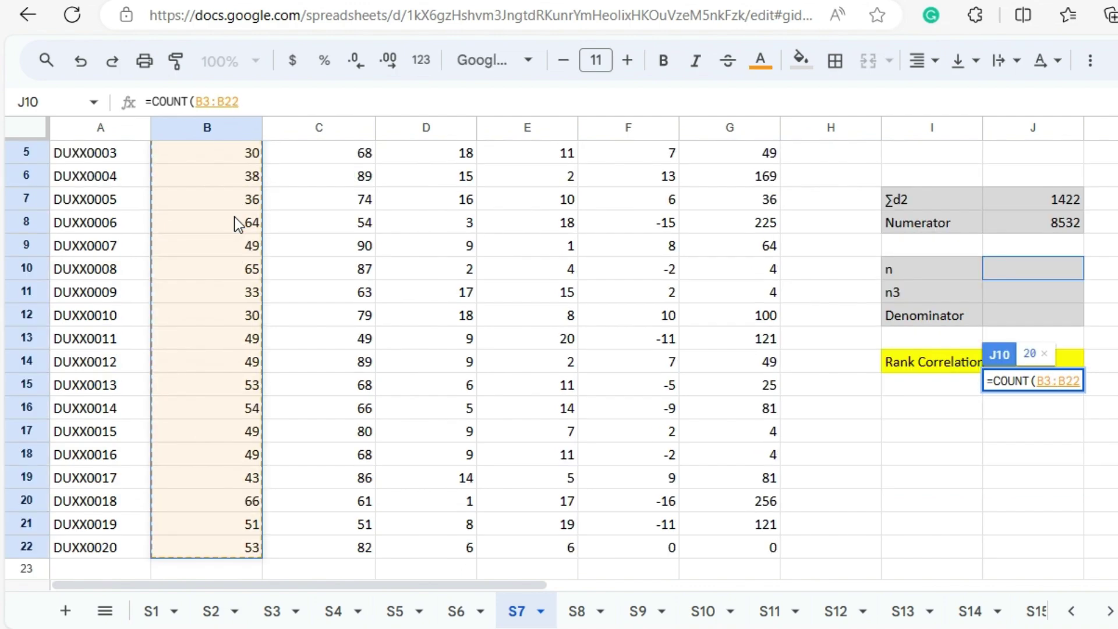
key(Return)
scroll(239, 224, up, 1)
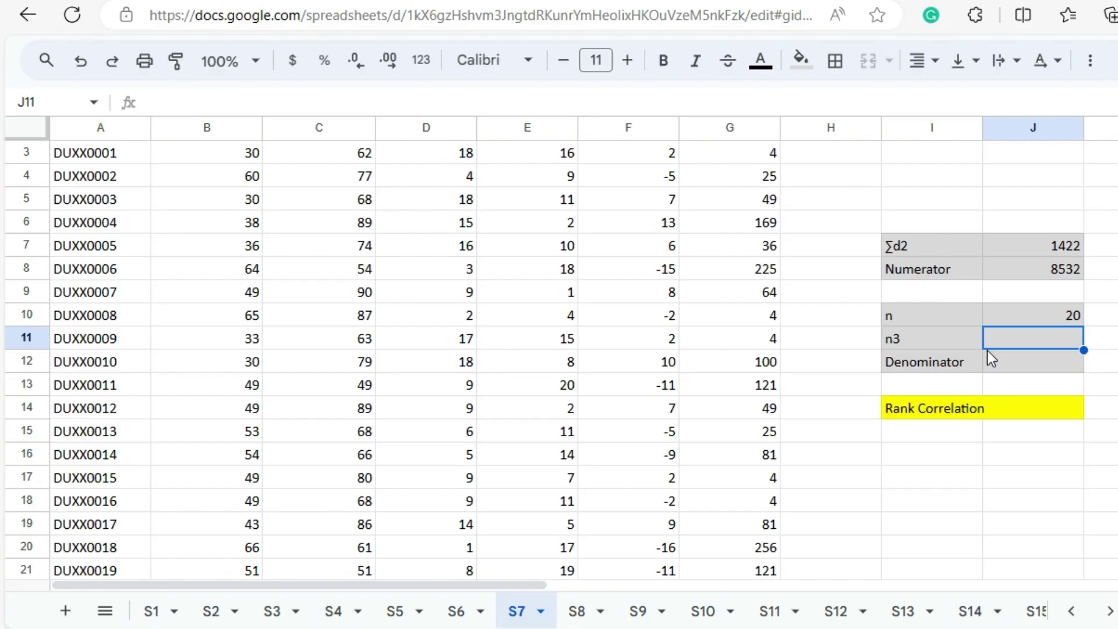
Compute n³ in J11 as =J10^3, giving 8000.
text(=)
click(1047, 316)
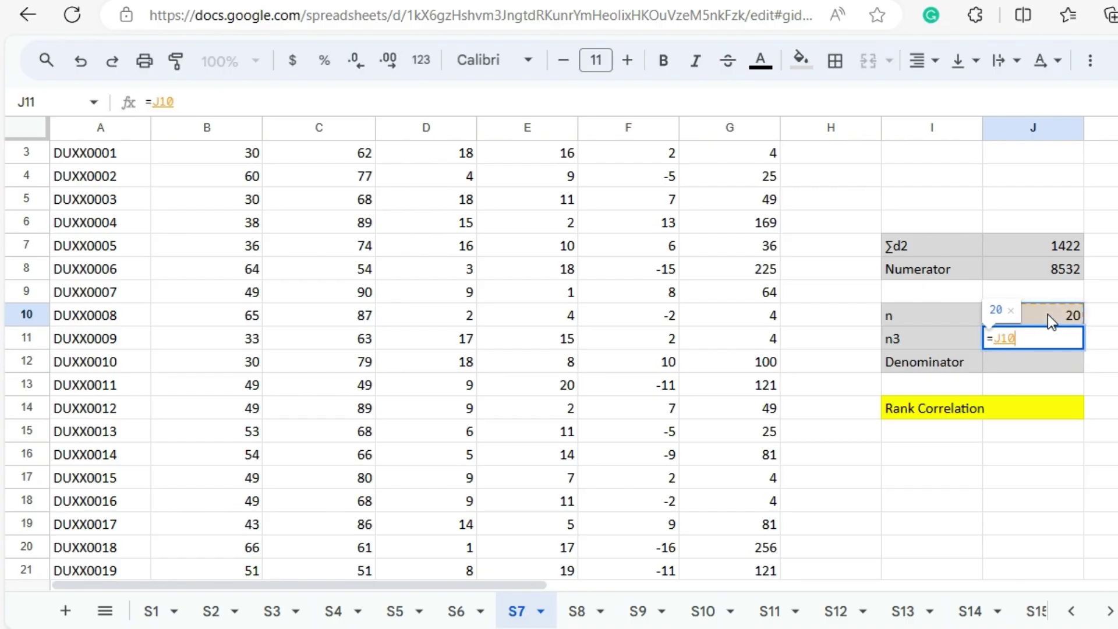
text(^)
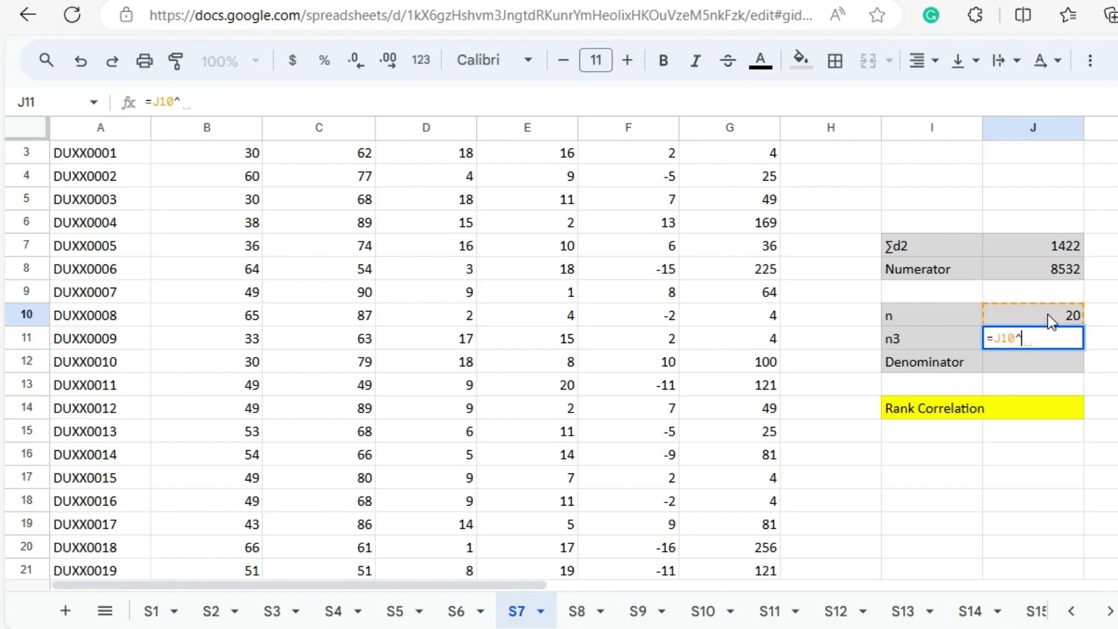
text(3)
key(Return)
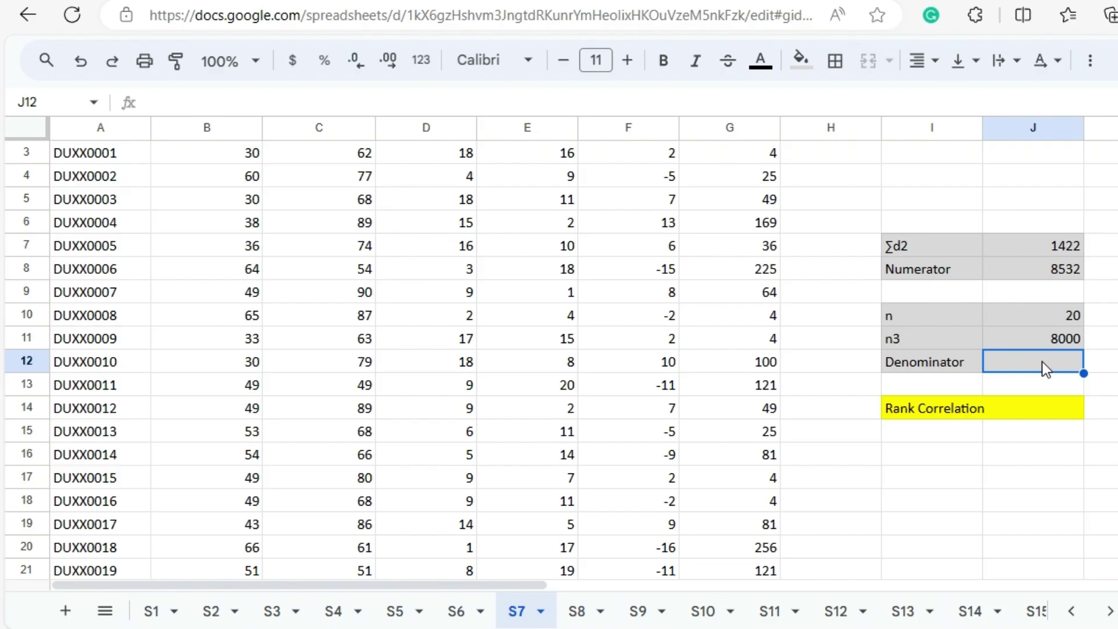
Compute the Denominator in J12 as =J11-J10, giving 7980.
text(=)
click(1049, 346)
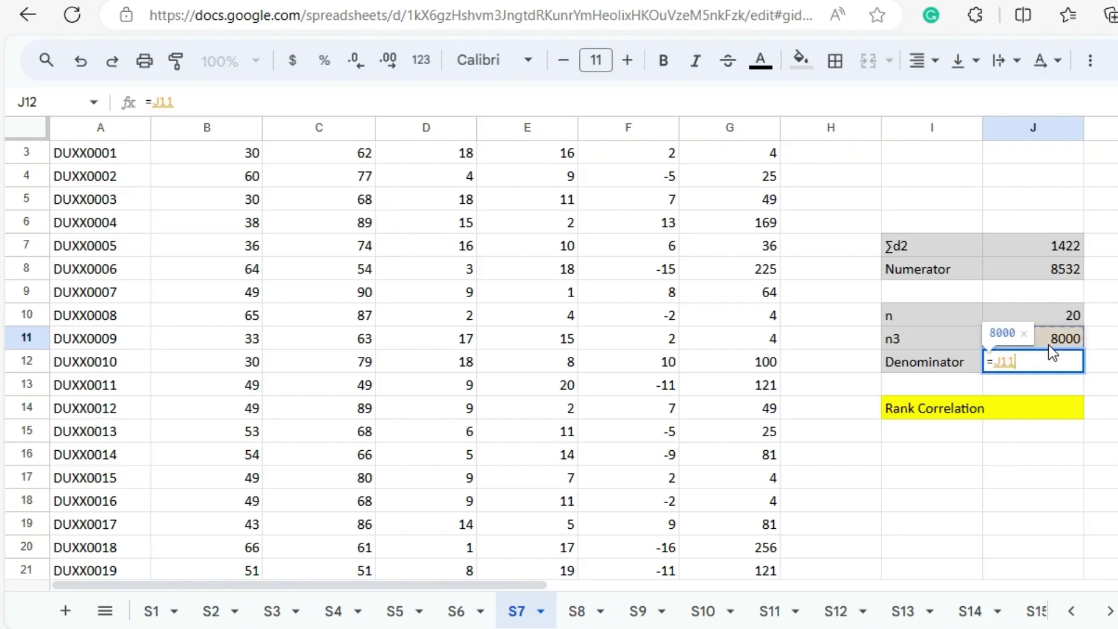
text(-)
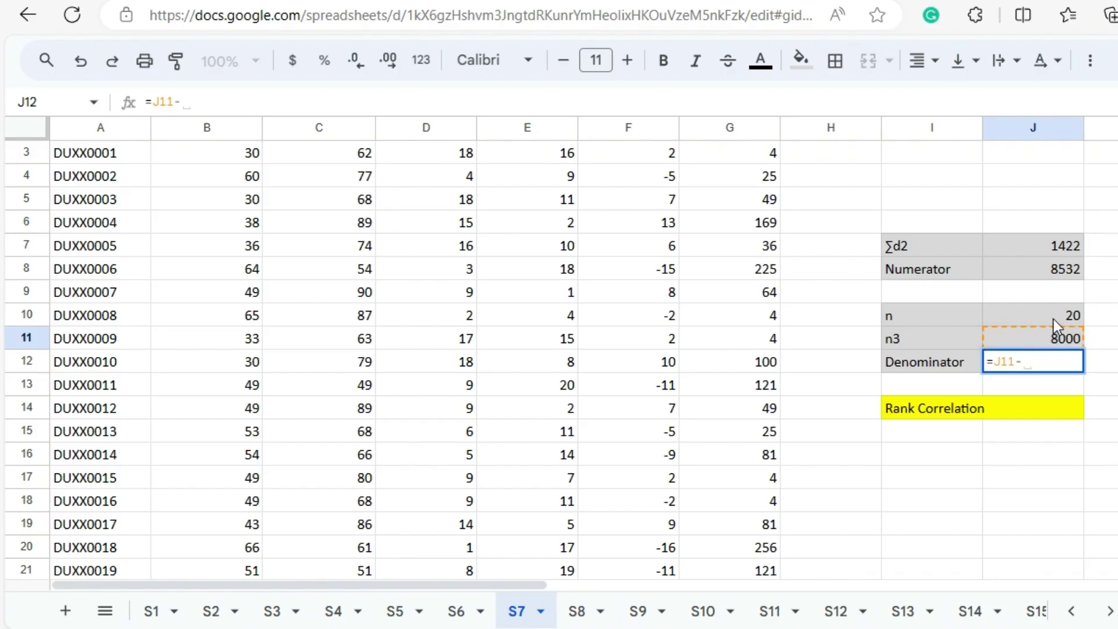
click(1053, 319)
key(Return)
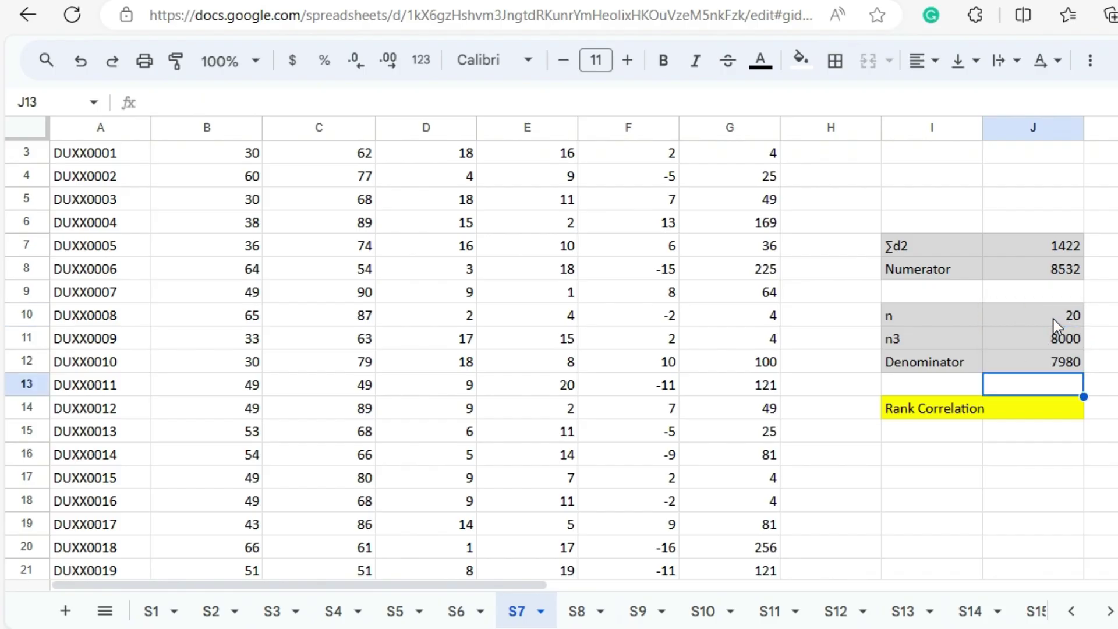
Enter =1-(J8/J12) in J14, giving a rank correlation of about -0.0692.
click(1030, 413)
text(=)
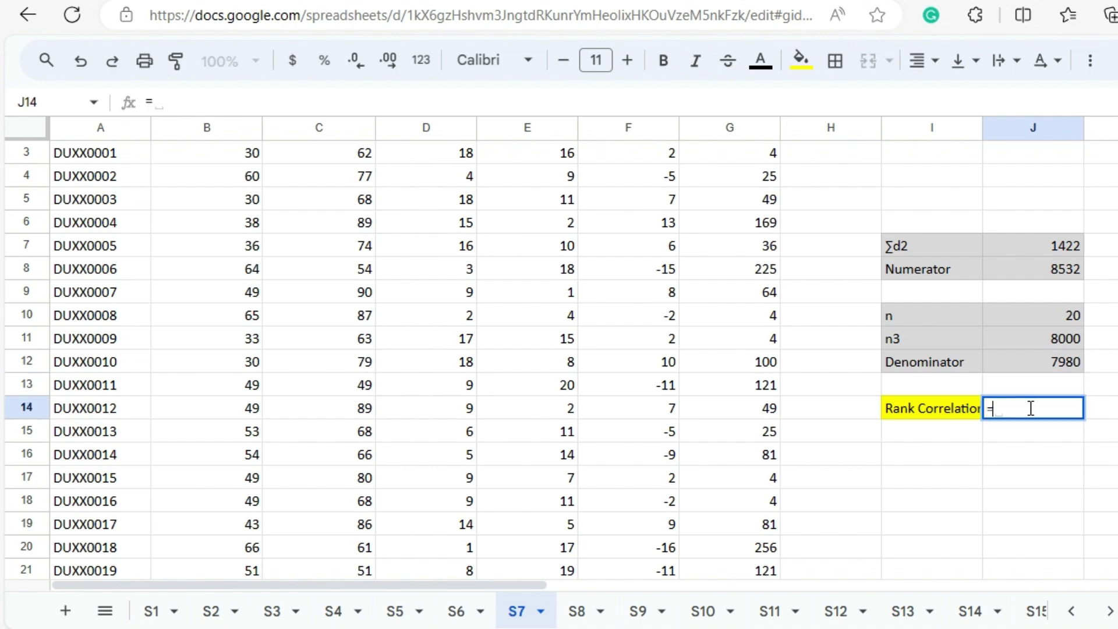
text(1)
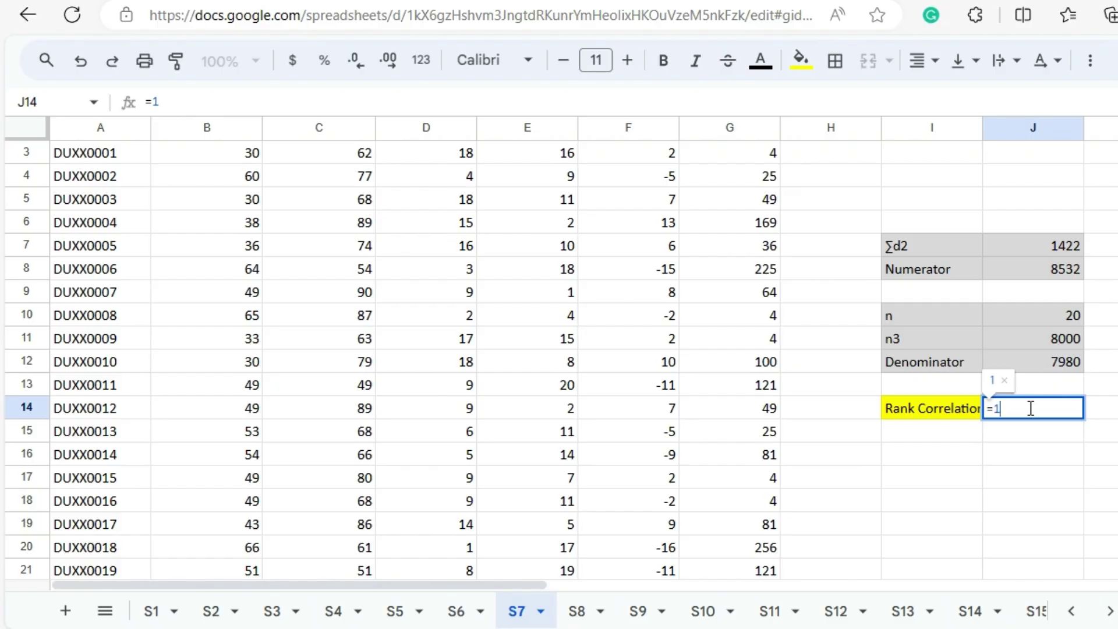
text(-)
click(1058, 271)
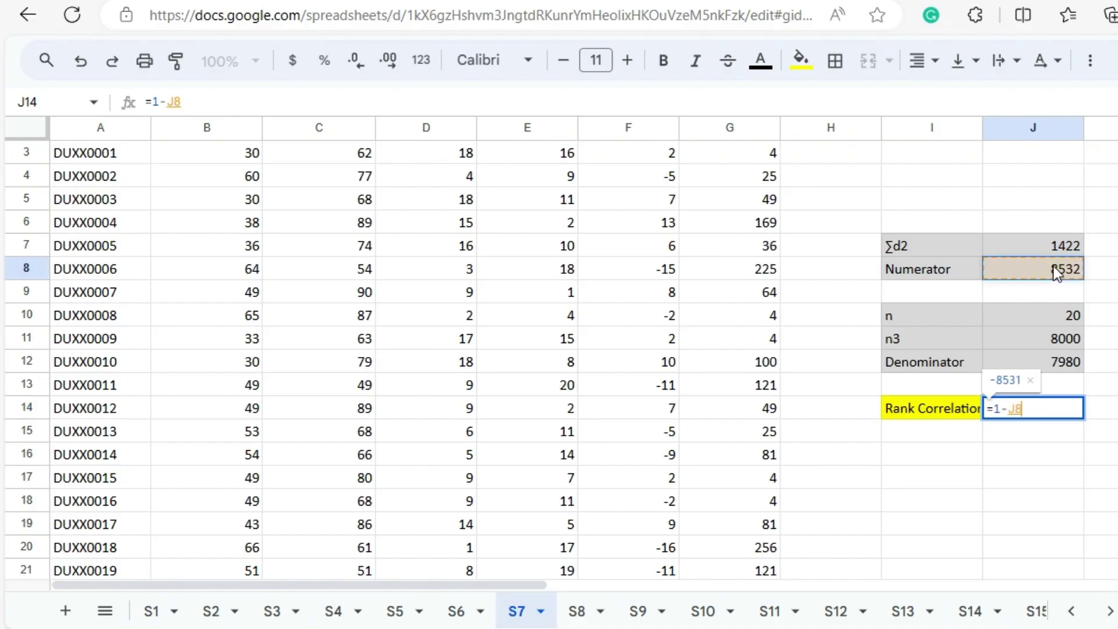
text(/)
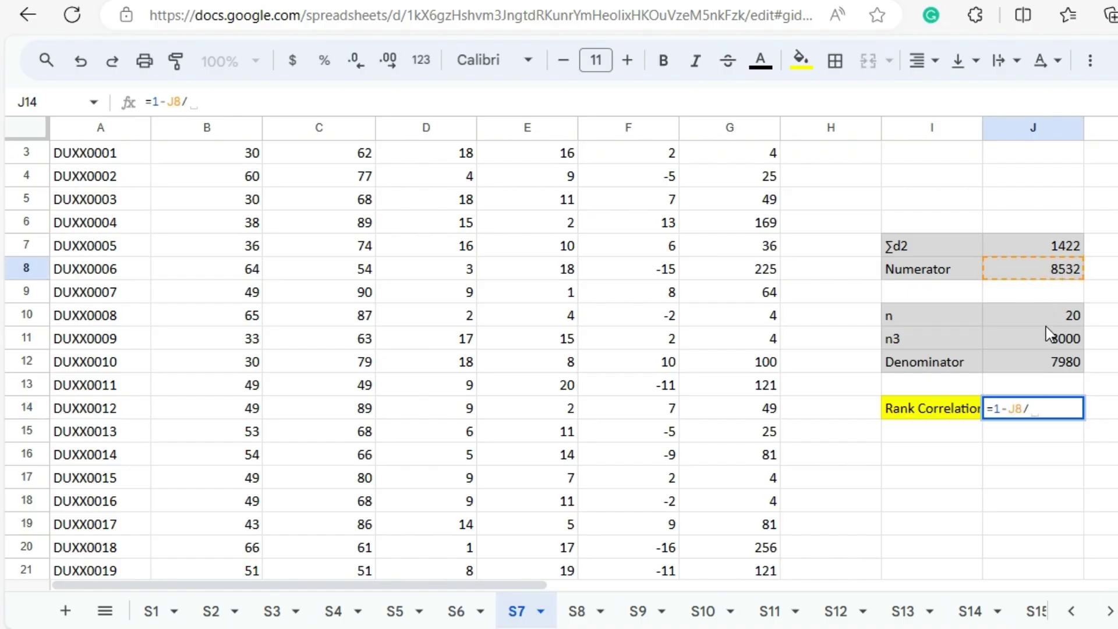
click(1046, 358)
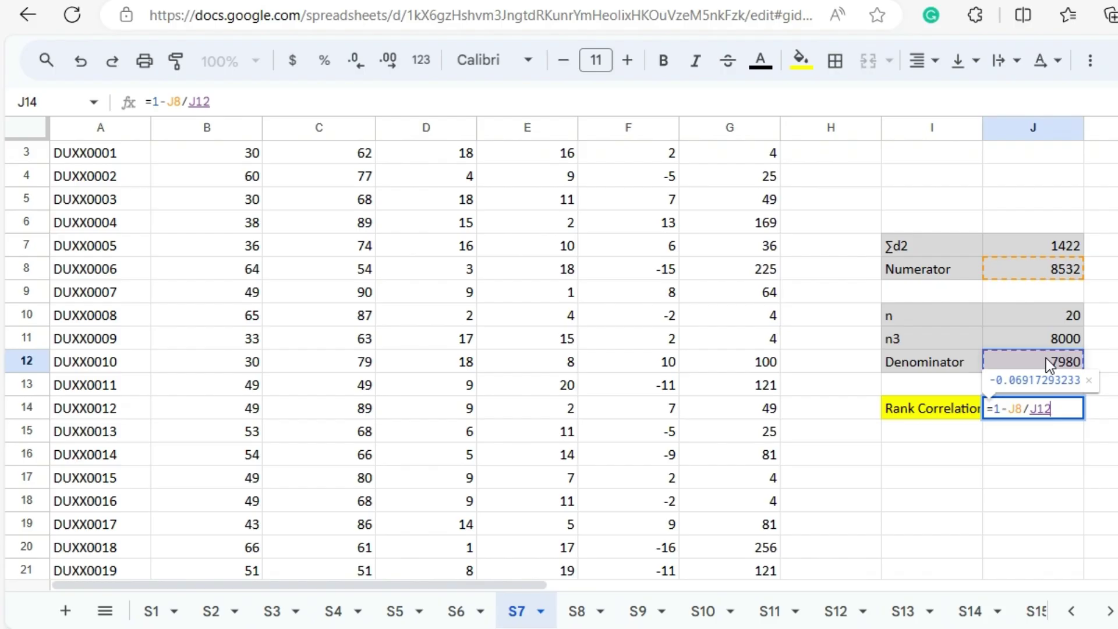
click(1013, 410)
text(()
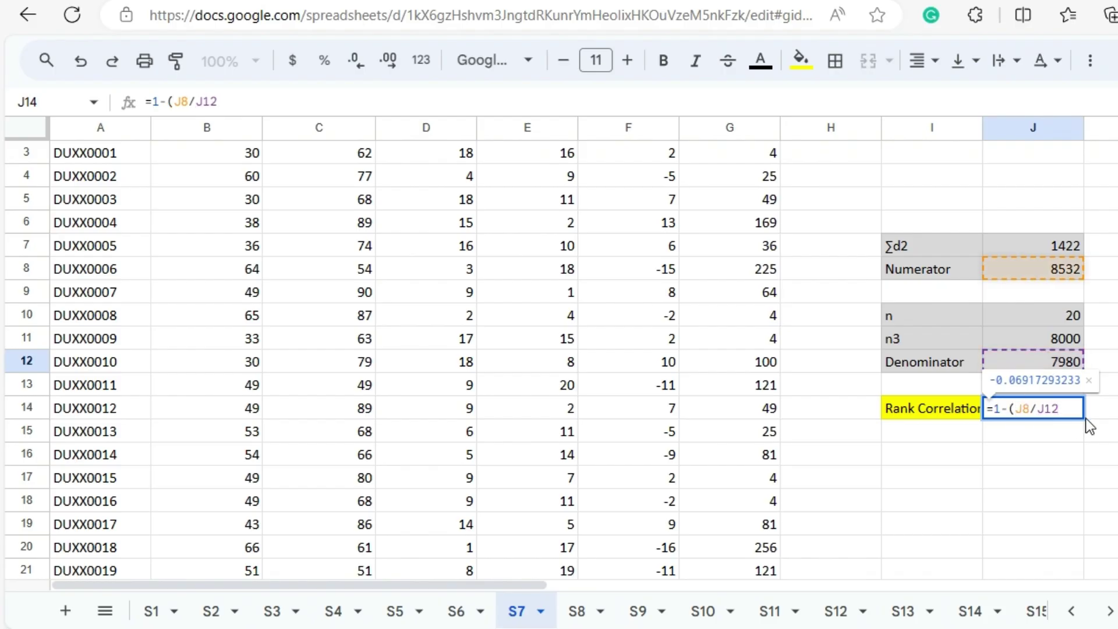
click(1066, 402)
text())
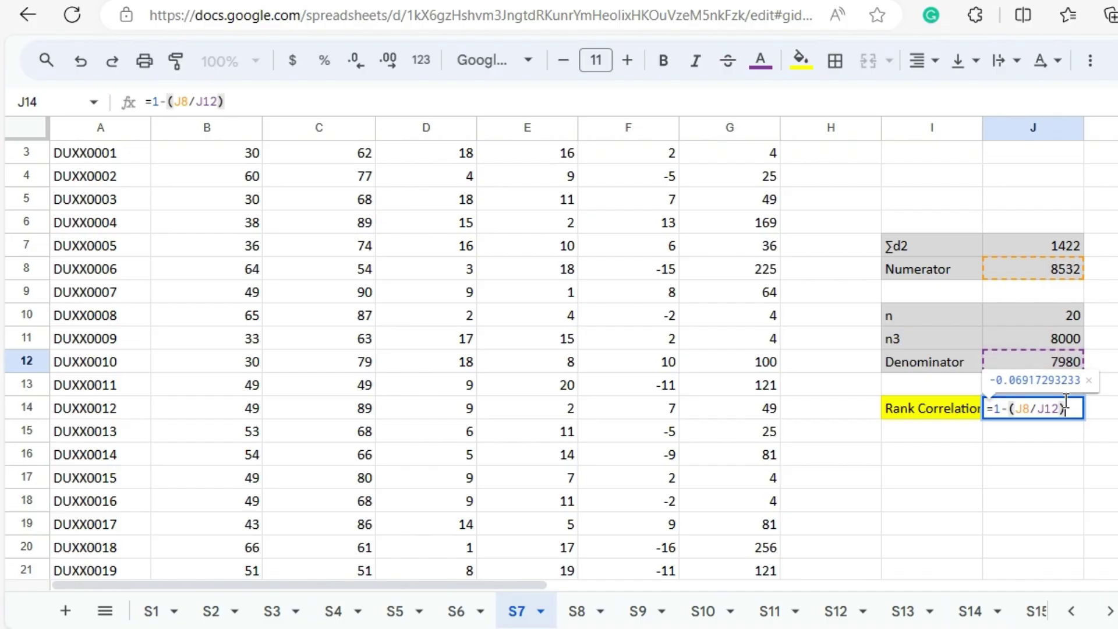
key(Return)
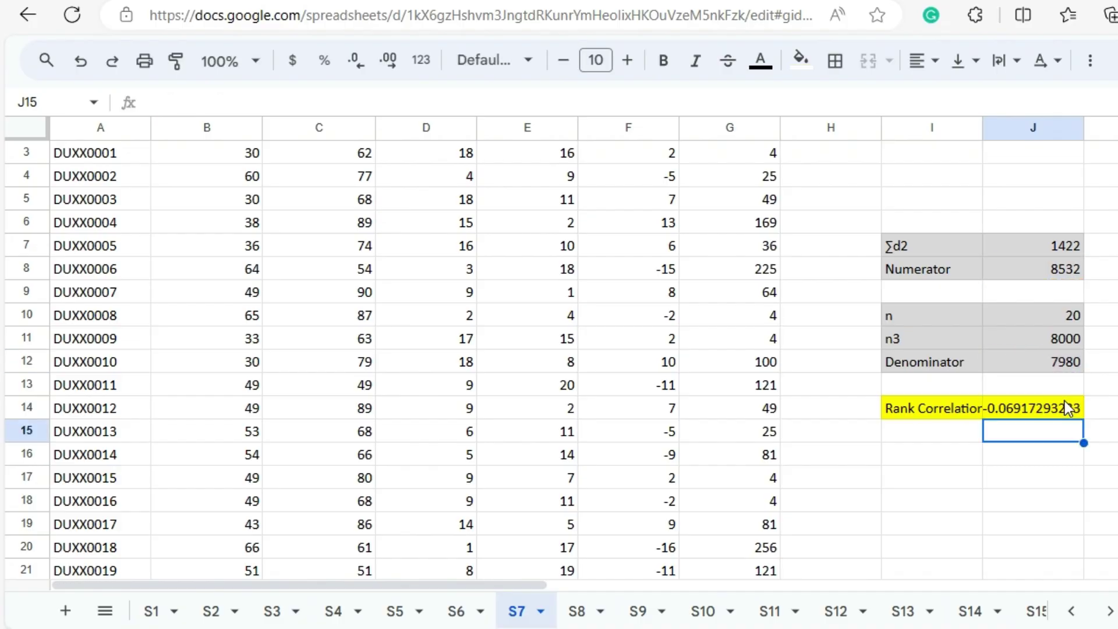